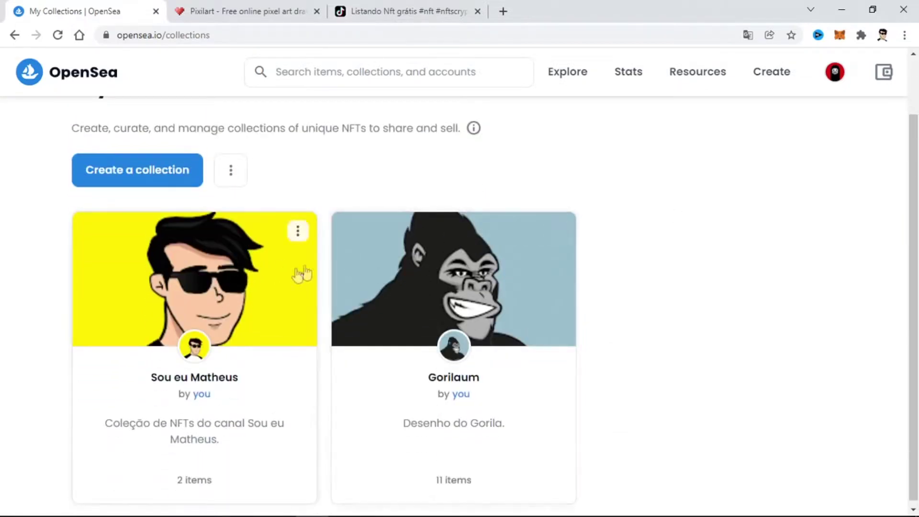
Step: Open the form for creating a collection and examine its image, name, URL, description, category, link and royalty fields
{"action": "scroll", "coordinate": [298, 276], "scroll_direction": "down", "scroll_amount": 1}
{"action": "scroll", "coordinate": [270, 395], "scroll_direction": "up", "scroll_amount": 1}
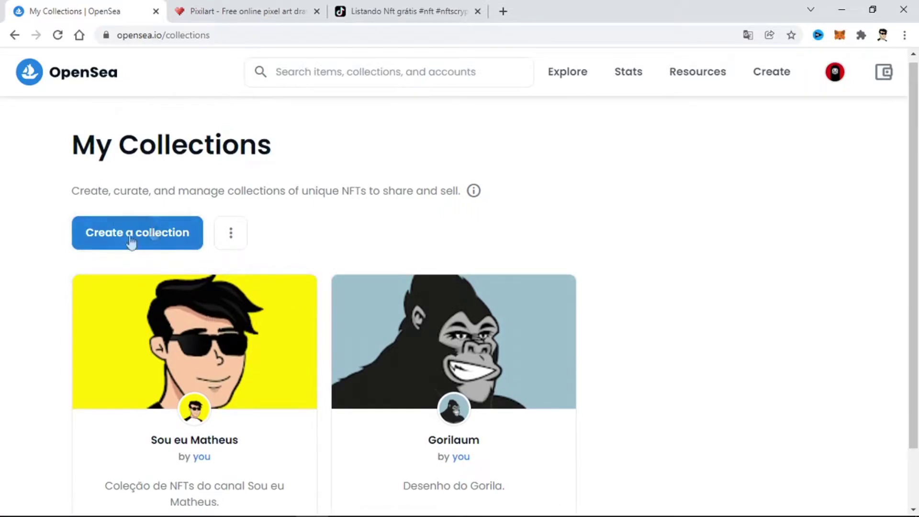
{"action": "left_click", "coordinate": [138, 238]}
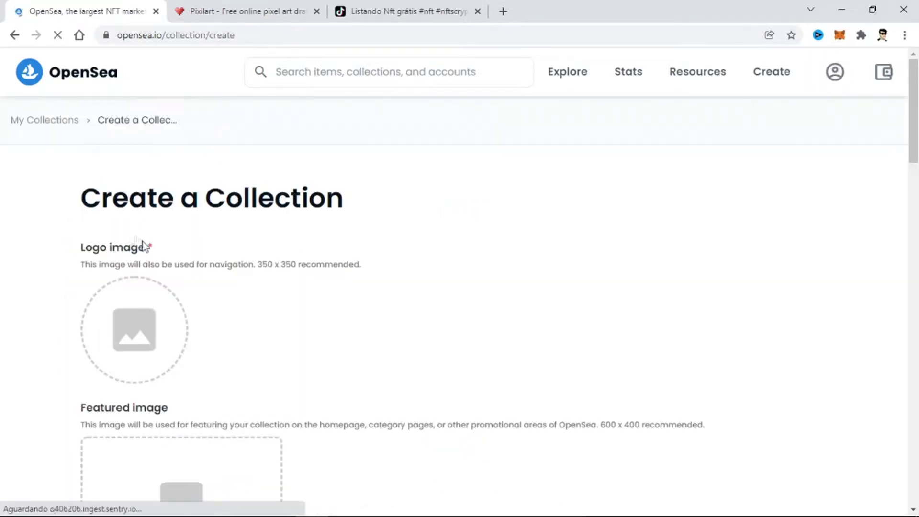
{"action": "scroll", "coordinate": [133, 242], "scroll_direction": "down", "scroll_amount": 1}
{"action": "scroll", "coordinate": [231, 283], "scroll_direction": "down", "scroll_amount": 5}
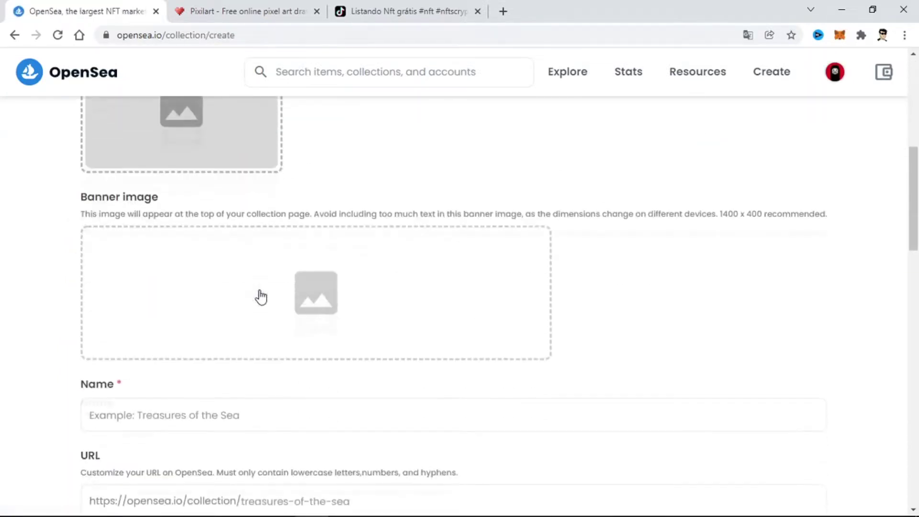
{"action": "scroll", "coordinate": [261, 298], "scroll_direction": "up", "scroll_amount": 5}
{"action": "scroll", "coordinate": [236, 288], "scroll_direction": "down", "scroll_amount": 10}
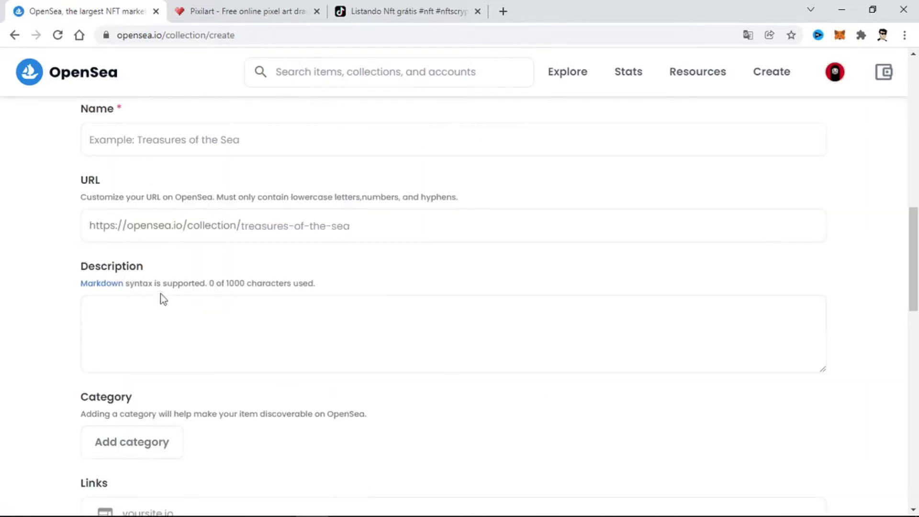
{"action": "scroll", "coordinate": [162, 302], "scroll_direction": "down", "scroll_amount": 8}
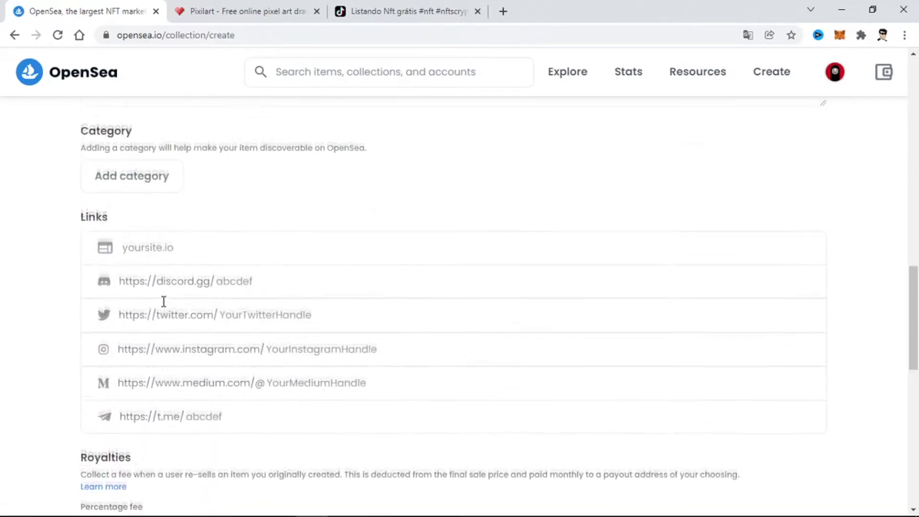
{"action": "scroll", "coordinate": [164, 302], "scroll_direction": "down", "scroll_amount": 3}
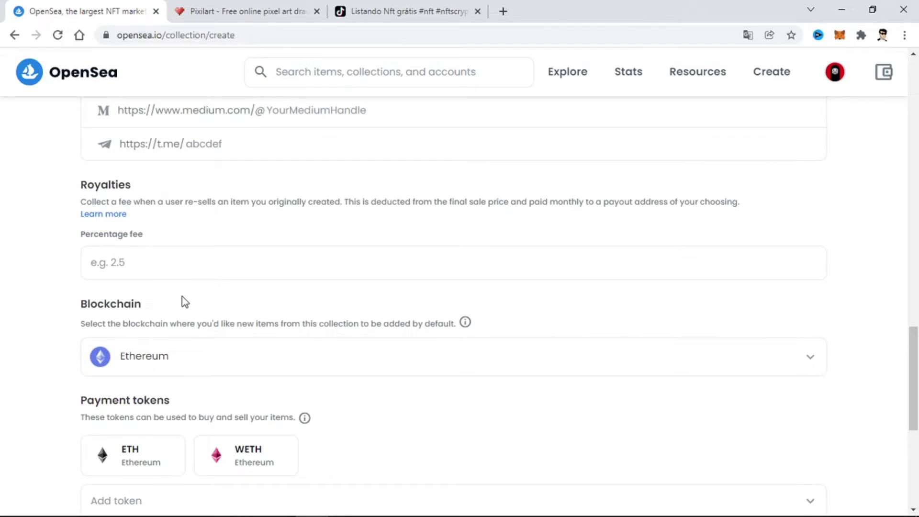
Step: Set the new collection's default blockchain to Polygon and check the payment tokens offered for it
{"action": "scroll", "coordinate": [183, 302], "scroll_direction": "down", "scroll_amount": 1}
{"action": "scroll", "coordinate": [184, 291], "scroll_direction": "up", "scroll_amount": 1}
{"action": "scroll", "coordinate": [191, 288], "scroll_direction": "down", "scroll_amount": 1}
{"action": "left_click", "coordinate": [228, 297]}
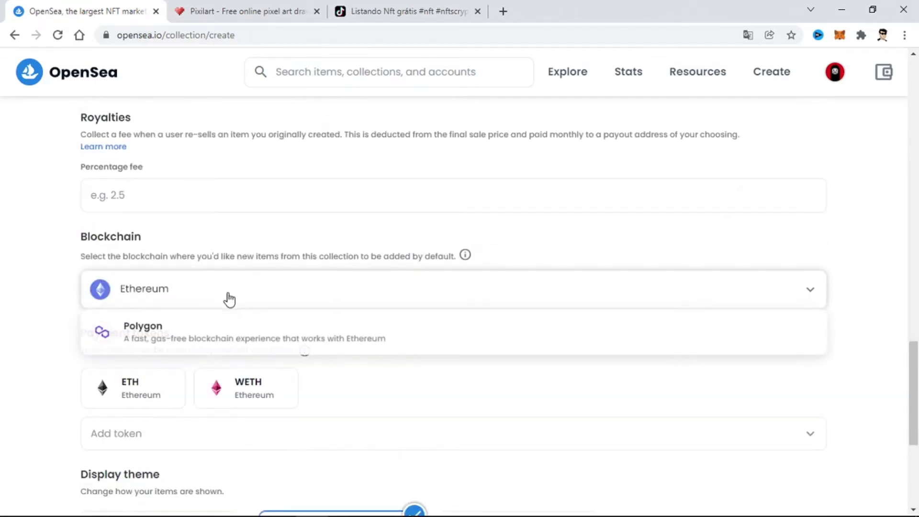
{"action": "left_click", "coordinate": [209, 339]}
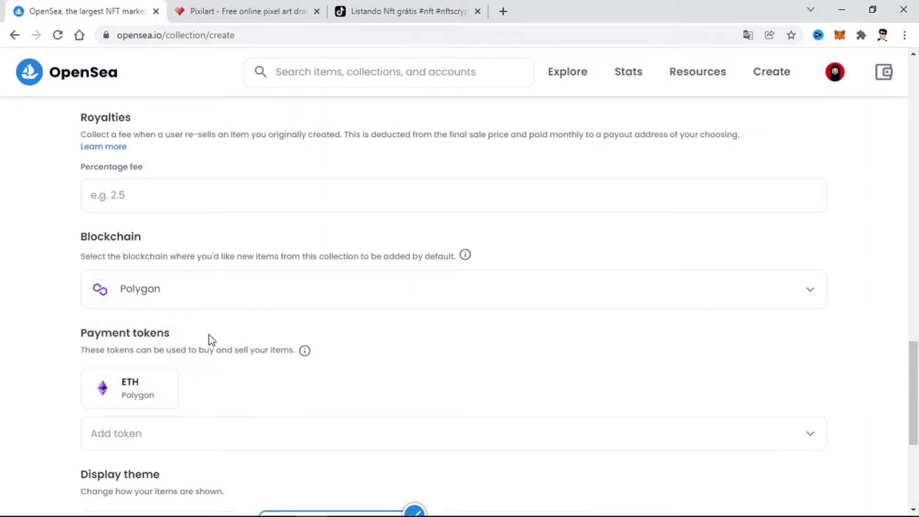
{"action": "scroll", "coordinate": [207, 339], "scroll_direction": "down", "scroll_amount": 1}
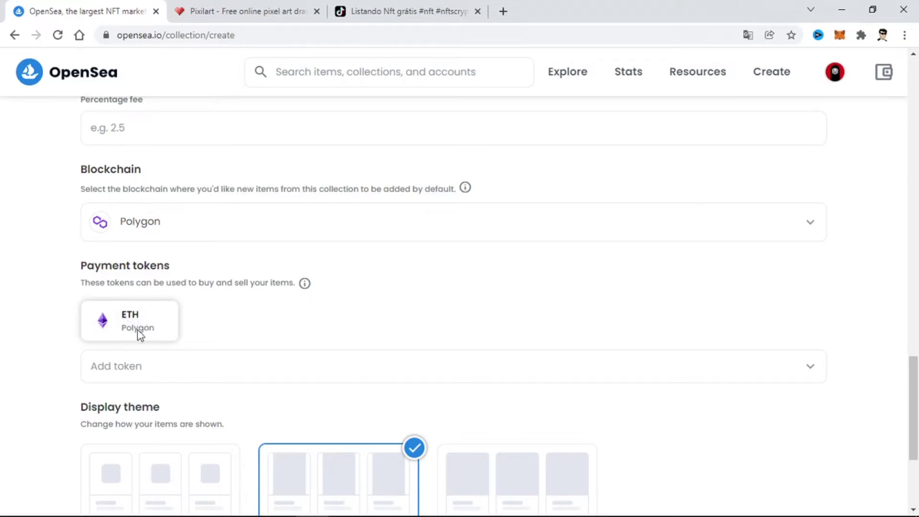
{"action": "scroll", "coordinate": [138, 335], "scroll_direction": "up", "scroll_amount": 1}
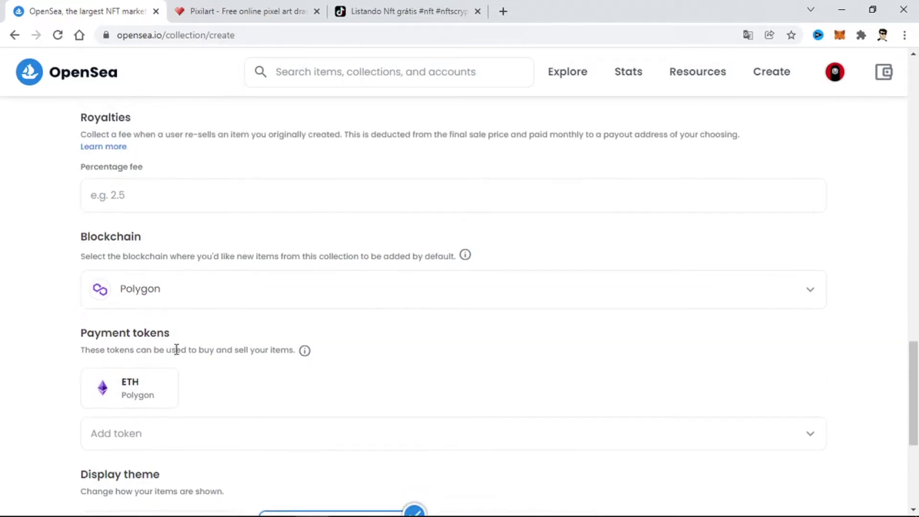
{"action": "scroll", "coordinate": [176, 349], "scroll_direction": "up", "scroll_amount": 2}
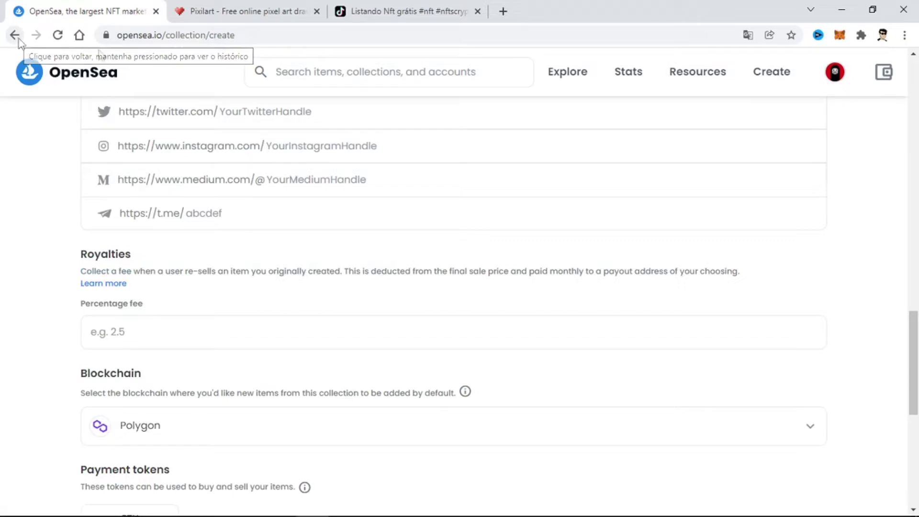
Step: Return to My Collections, open the collection with the yellow portrait banner and examine its existing items and prices
{"action": "mouse_move", "coordinate": [835, 72]}
{"action": "left_click", "coordinate": [775, 192]}
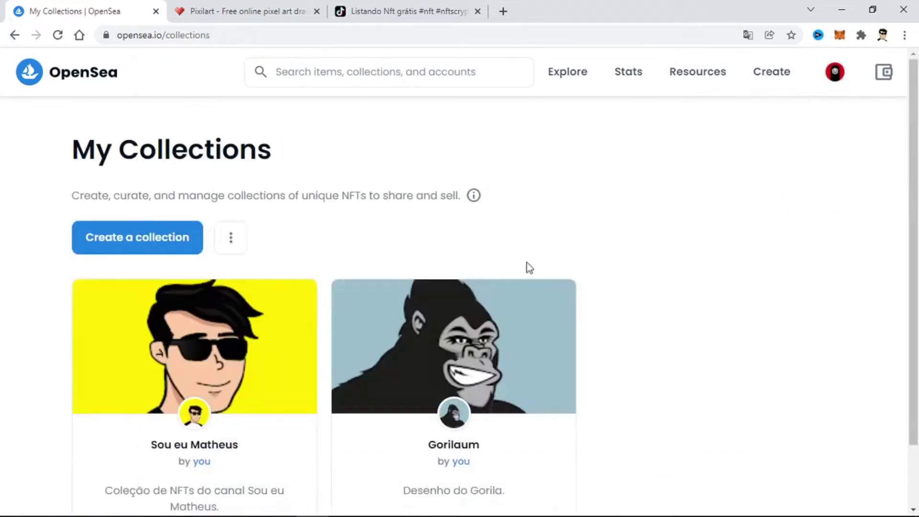
{"action": "scroll", "coordinate": [240, 297], "scroll_direction": "down", "scroll_amount": 1}
{"action": "left_click", "coordinate": [192, 289]}
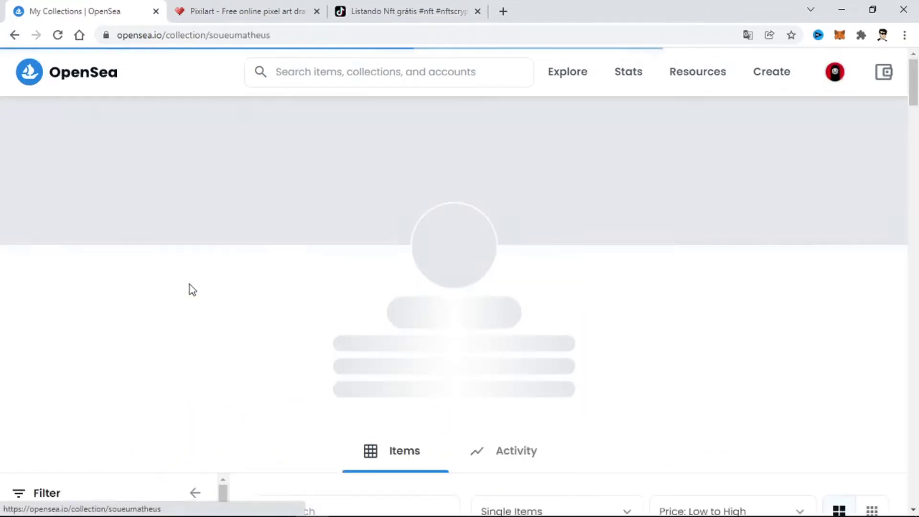
{"action": "scroll", "coordinate": [460, 283], "scroll_direction": "down", "scroll_amount": 4}
{"action": "scroll", "coordinate": [451, 307], "scroll_direction": "down", "scroll_amount": 4}
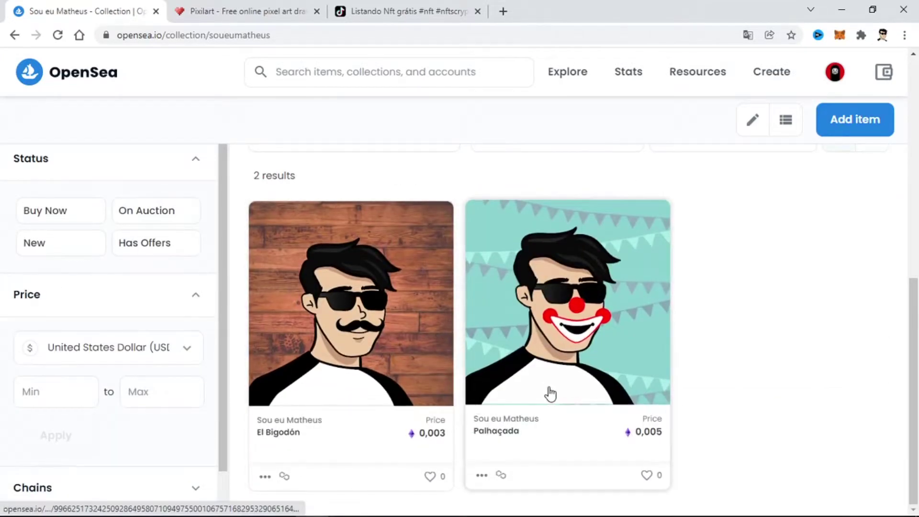
{"action": "scroll", "coordinate": [415, 386], "scroll_direction": "up", "scroll_amount": 3}
{"action": "scroll", "coordinate": [414, 383], "scroll_direction": "down", "scroll_amount": 3}
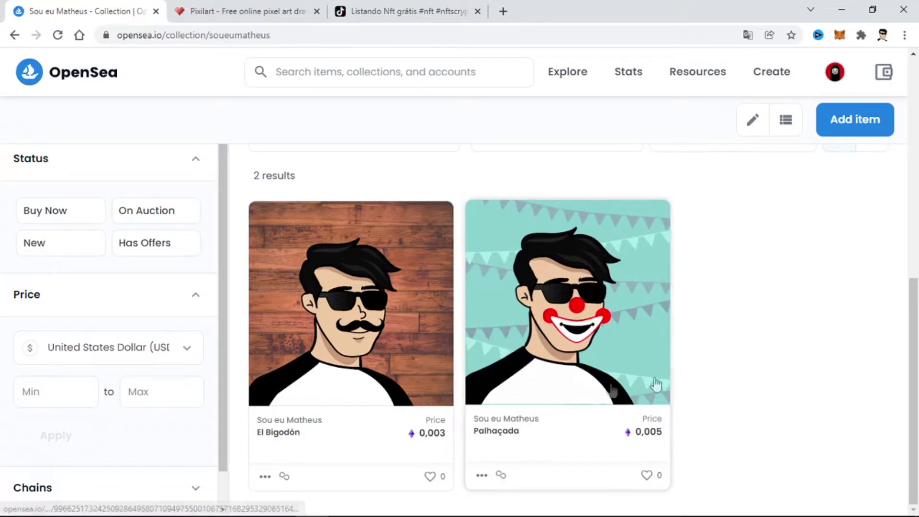
Step: Start adding a new item to the open collection
{"action": "scroll", "coordinate": [395, 378], "scroll_direction": "up", "scroll_amount": 2}
{"action": "left_click", "coordinate": [853, 122]}
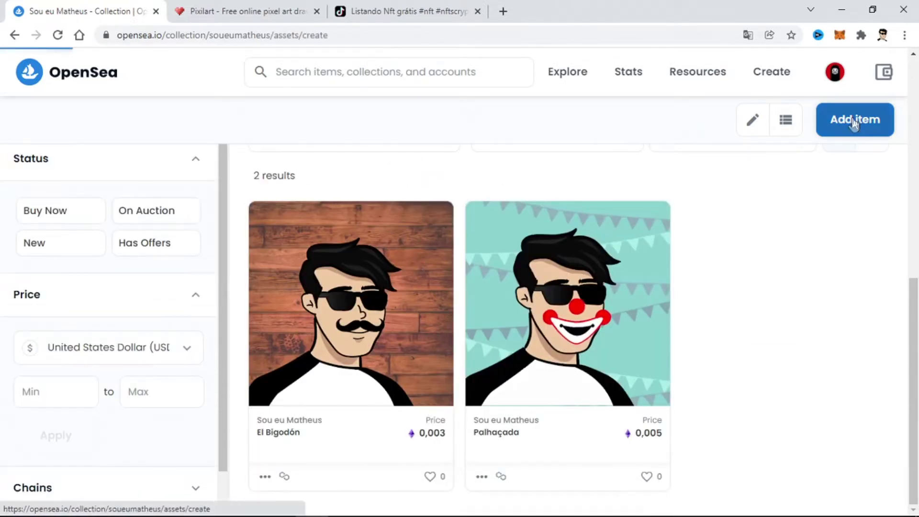
{"action": "scroll", "coordinate": [630, 325], "scroll_direction": "down", "scroll_amount": 3}
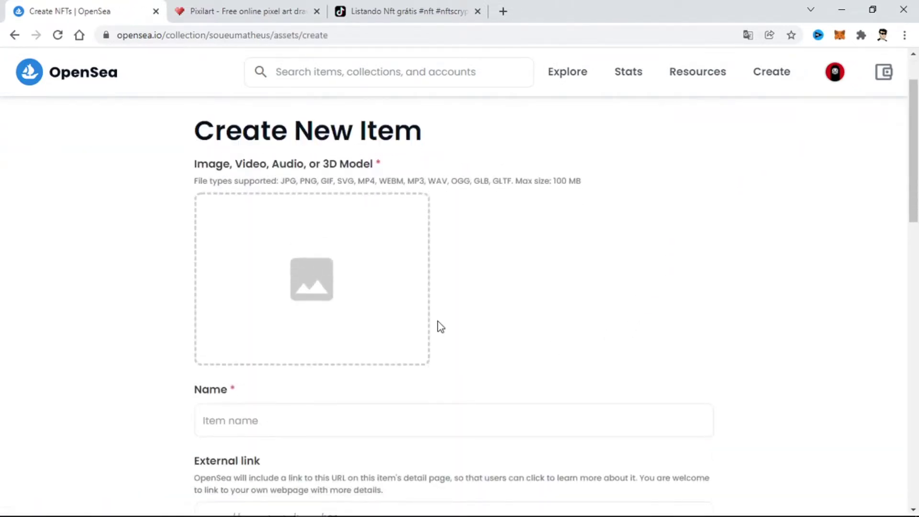
Step: Upload the engenhoso image from the folder of collection drawings as the new item's media file
{"action": "left_click", "coordinate": [306, 221]}
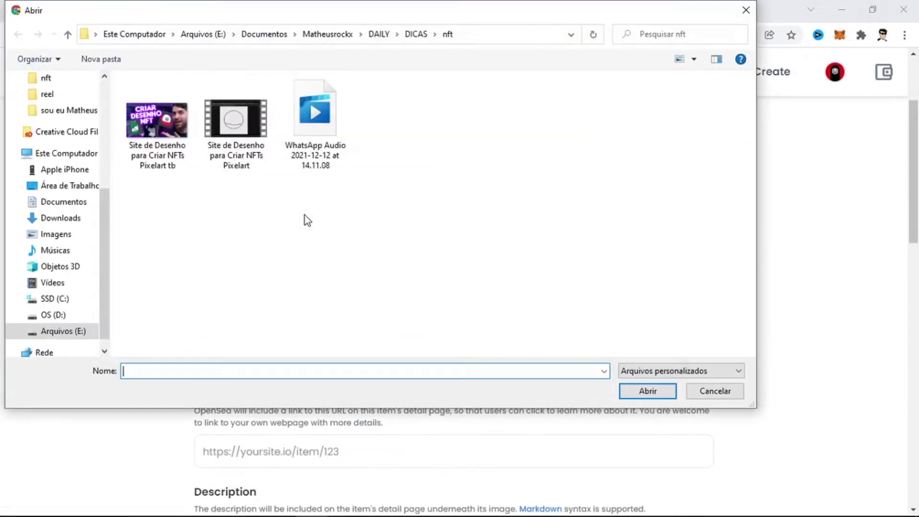
{"action": "scroll", "coordinate": [70, 191], "scroll_direction": "up", "scroll_amount": 1}
{"action": "left_click", "coordinate": [67, 142]}
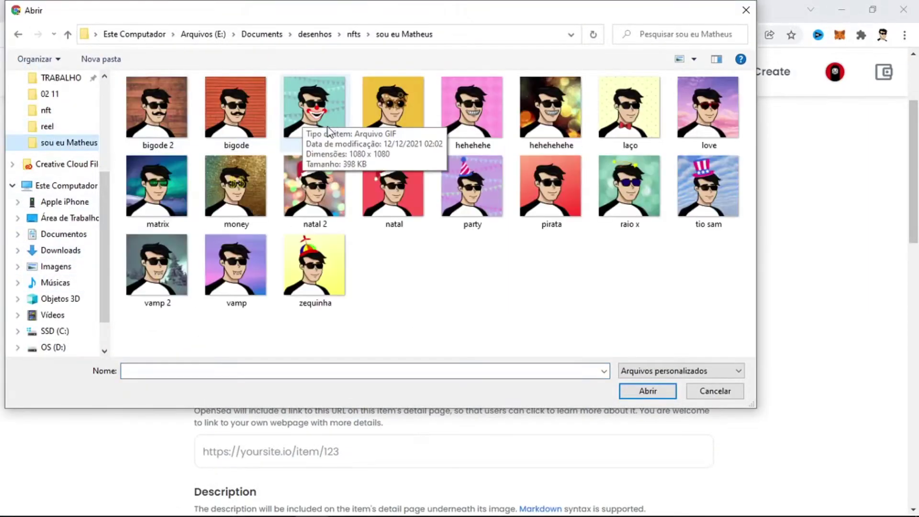
{"action": "left_click", "coordinate": [396, 114]}
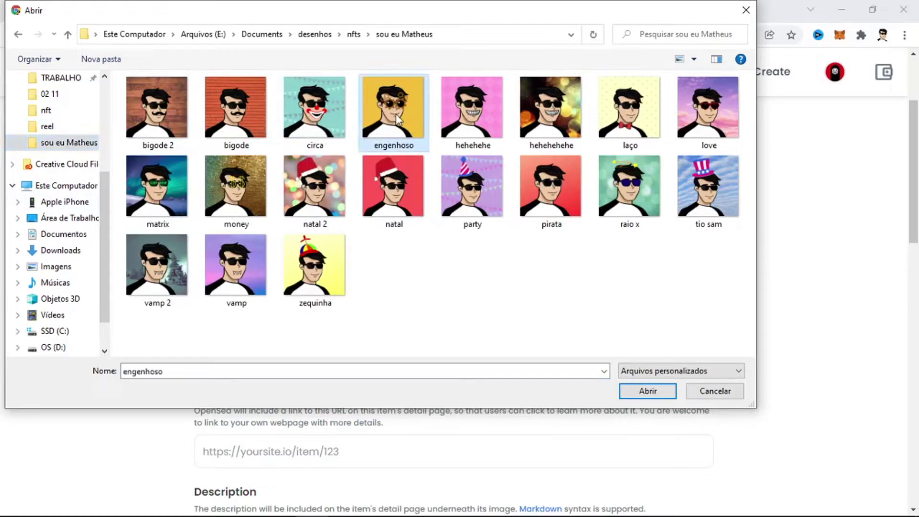
{"action": "left_click", "coordinate": [648, 391]}
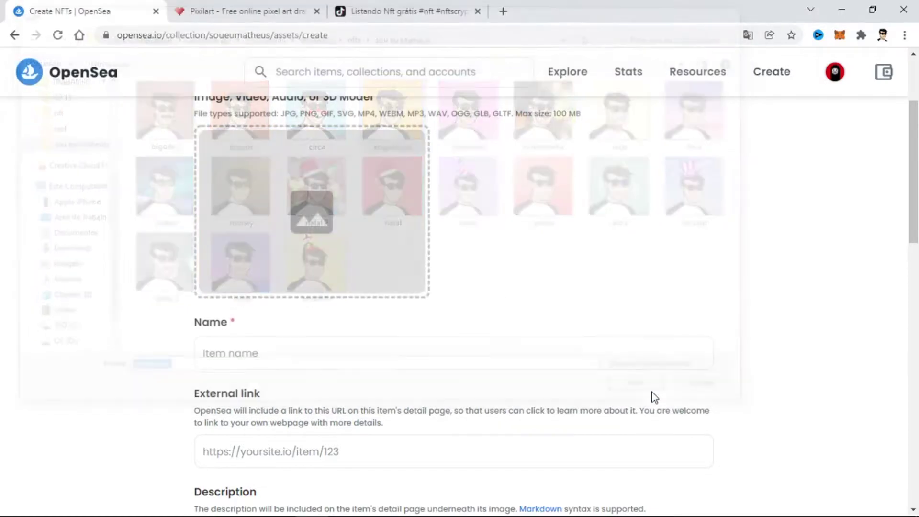
{"action": "scroll", "coordinate": [416, 300], "scroll_direction": "up", "scroll_amount": 1}
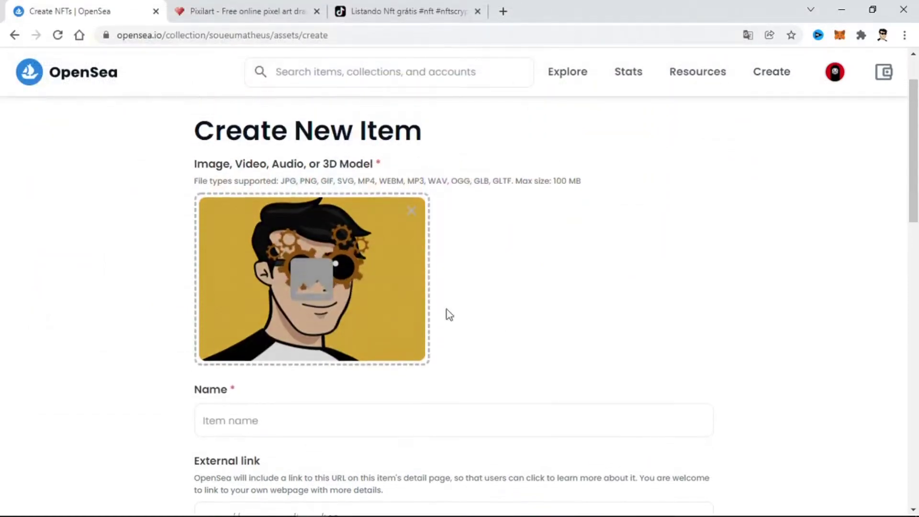
Step: Name the item Engenhoso and enter the creator's YouTube channel address as its external link
{"action": "scroll", "coordinate": [571, 362], "scroll_direction": "down", "scroll_amount": 3}
{"action": "scroll", "coordinate": [298, 343], "scroll_direction": "up", "scroll_amount": 2}
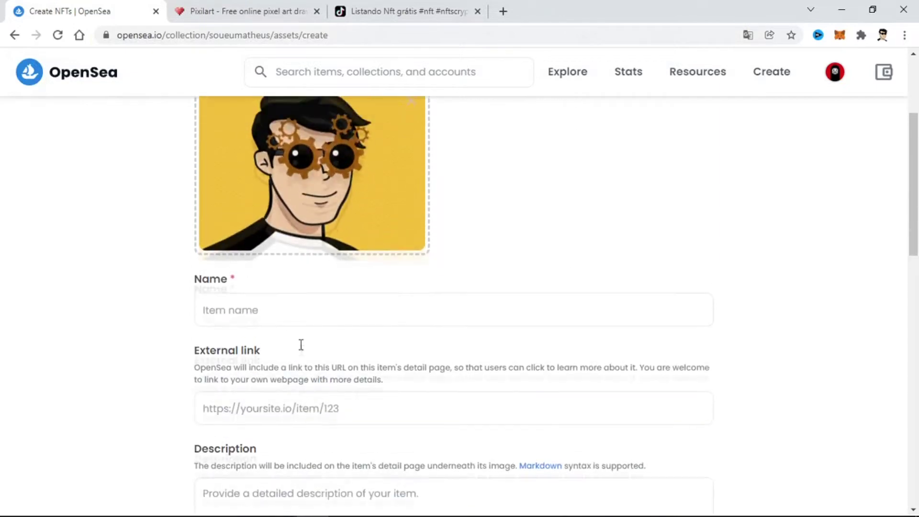
{"action": "left_click", "coordinate": [244, 352]}
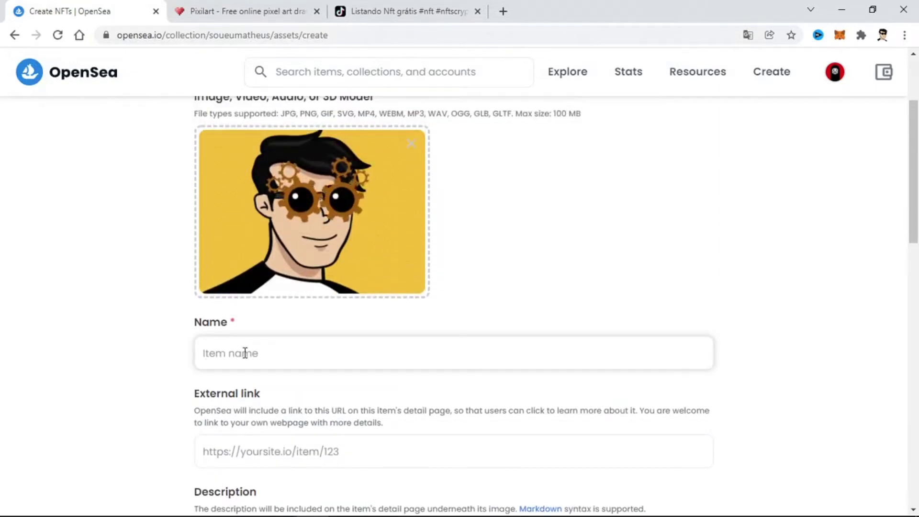
{"action": "type", "text": "Engenhoso"}
{"action": "scroll", "coordinate": [271, 391], "scroll_direction": "down", "scroll_amount": 1}
{"action": "left_click", "coordinate": [271, 391]}
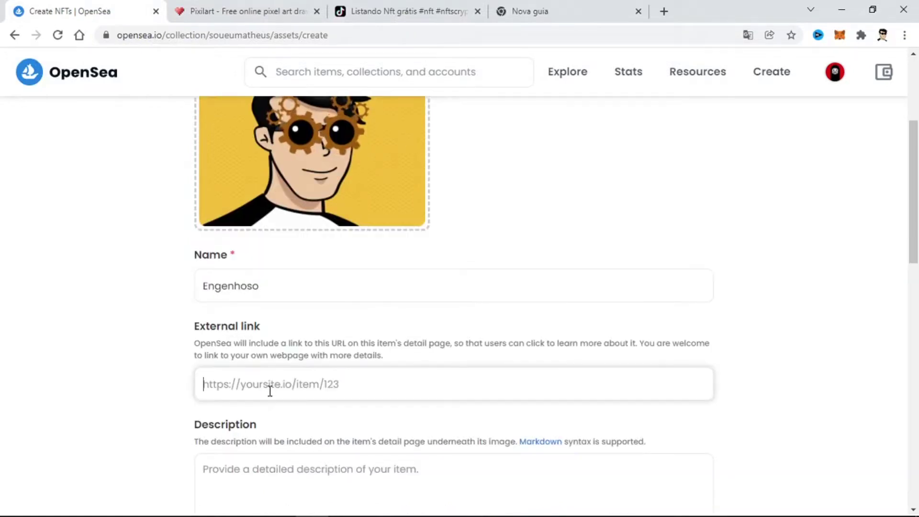
{"action": "type", "text": "https://youtube.com/matheusrockx"}
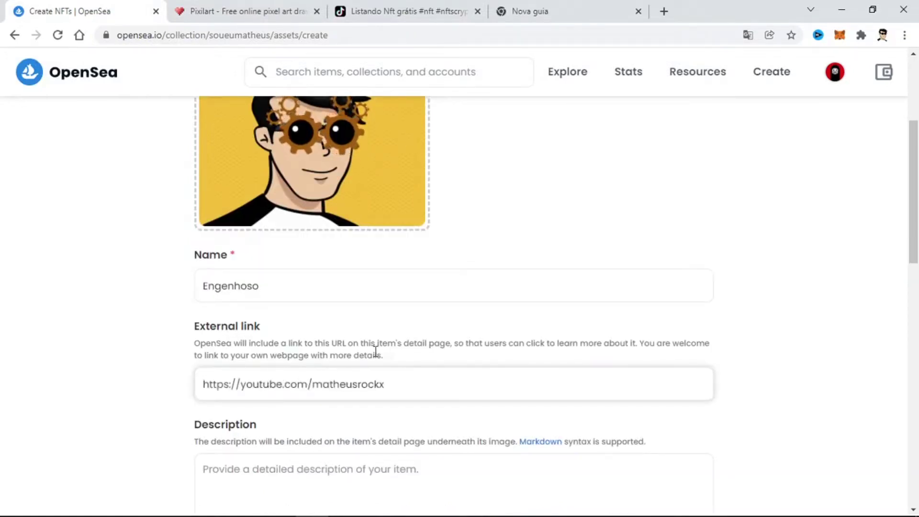
Step: Enter "Engenhoso.Gif" as the item's description
{"action": "scroll", "coordinate": [235, 338], "scroll_direction": "down", "scroll_amount": 2}
{"action": "left_click", "coordinate": [235, 339]}
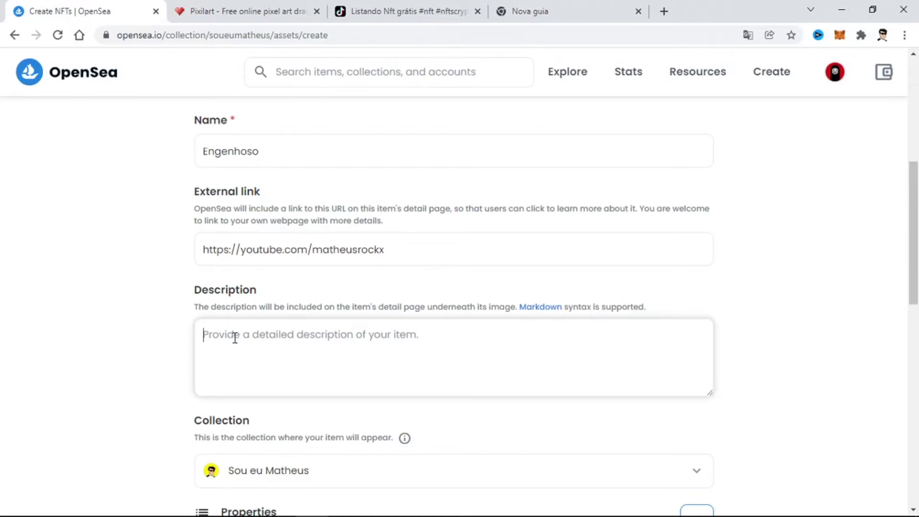
{"action": "type", "text": "Engenhoso.Gif"}
Step: Create the item with a supply of 1 on the Polygon blockchain, close the confirmation dialog and look over the item's page
{"action": "scroll", "coordinate": [436, 353], "scroll_direction": "down", "scroll_amount": 7}
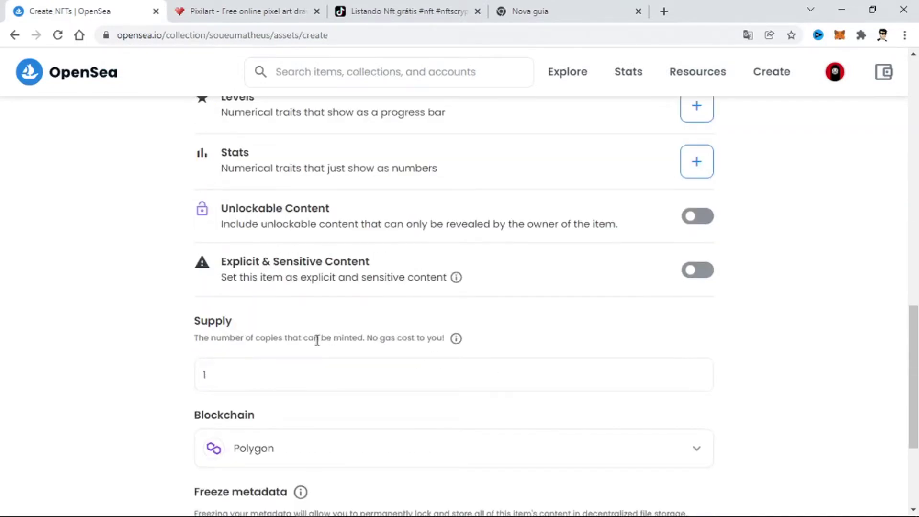
{"action": "scroll", "coordinate": [413, 426], "scroll_direction": "down", "scroll_amount": 4}
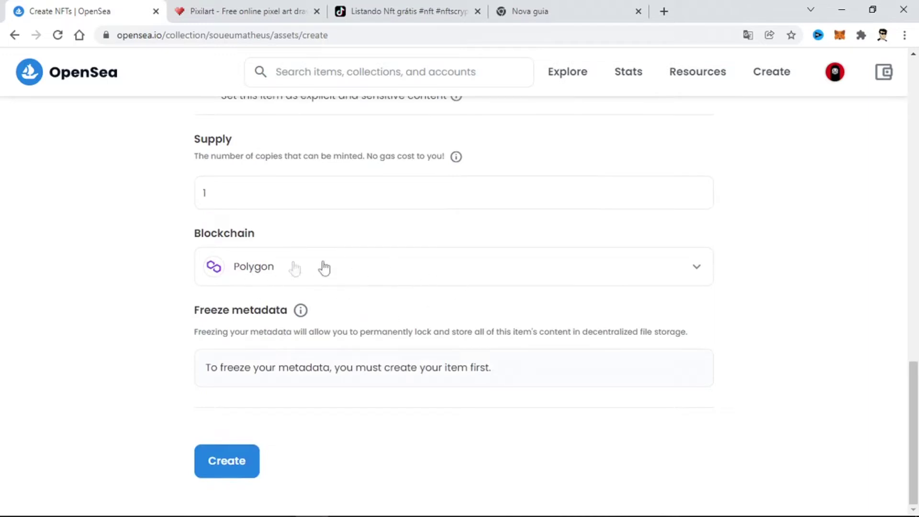
{"action": "scroll", "coordinate": [309, 341], "scroll_direction": "up", "scroll_amount": 1}
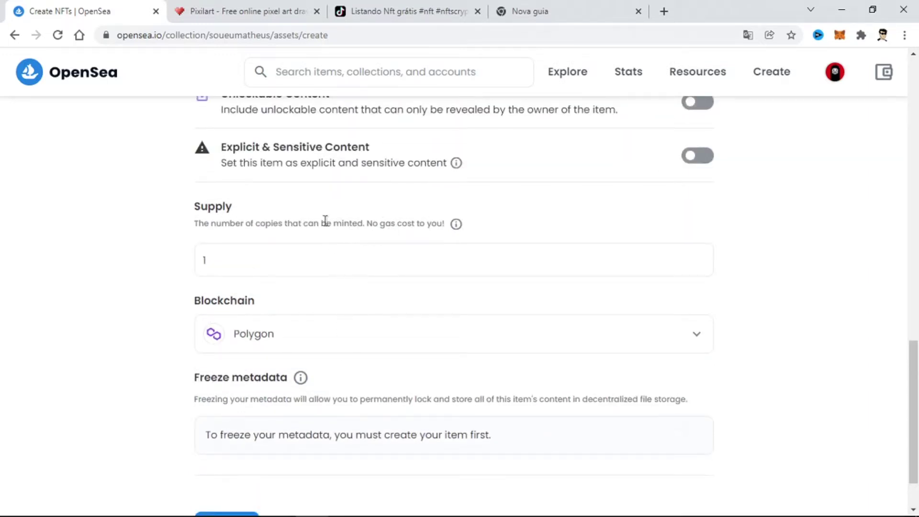
{"action": "left_click", "coordinate": [219, 257]}
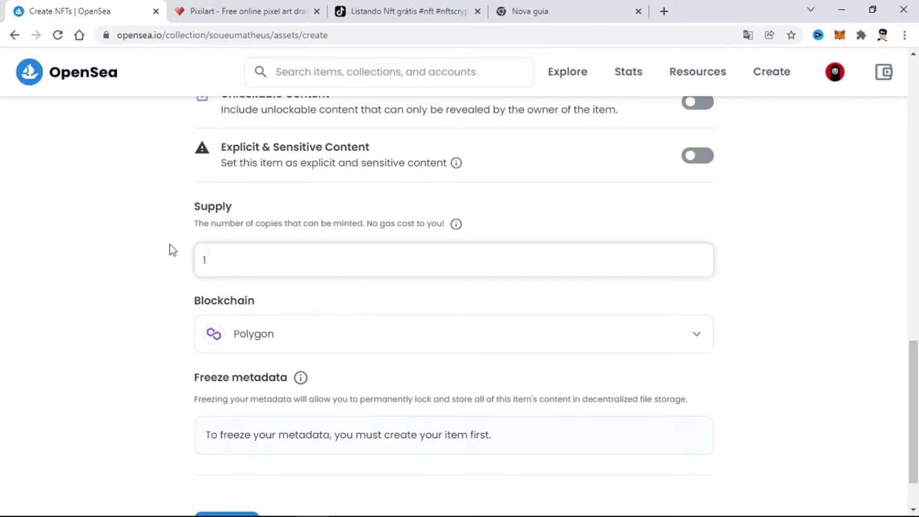
{"action": "scroll", "coordinate": [192, 263], "scroll_direction": "down", "scroll_amount": 1}
{"action": "scroll", "coordinate": [249, 335], "scroll_direction": "up", "scroll_amount": 1}
{"action": "scroll", "coordinate": [309, 307], "scroll_direction": "down", "scroll_amount": 1}
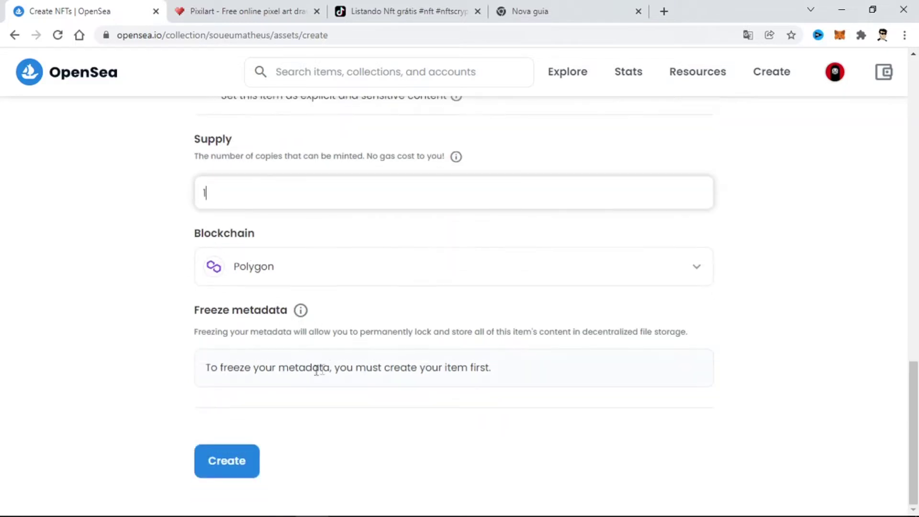
{"action": "left_click", "coordinate": [226, 467]}
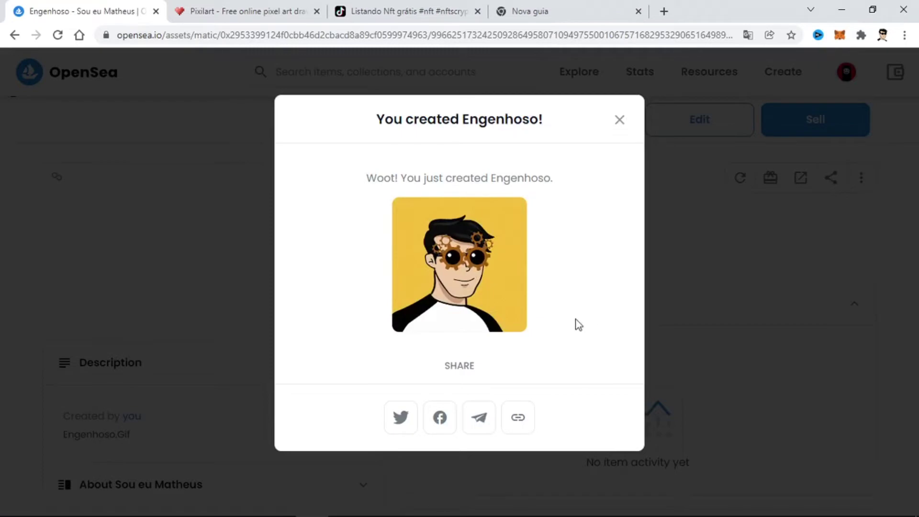
{"action": "left_click", "coordinate": [619, 121]}
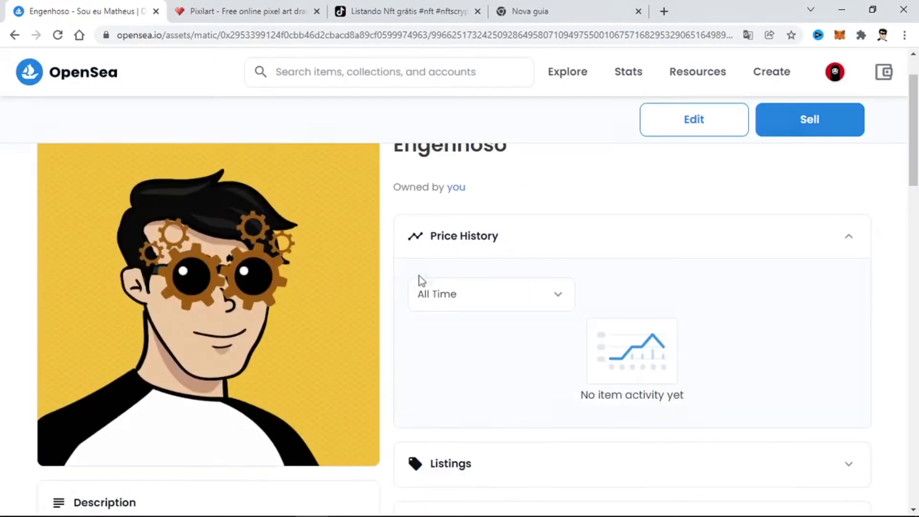
{"action": "scroll", "coordinate": [364, 343], "scroll_direction": "down", "scroll_amount": 8}
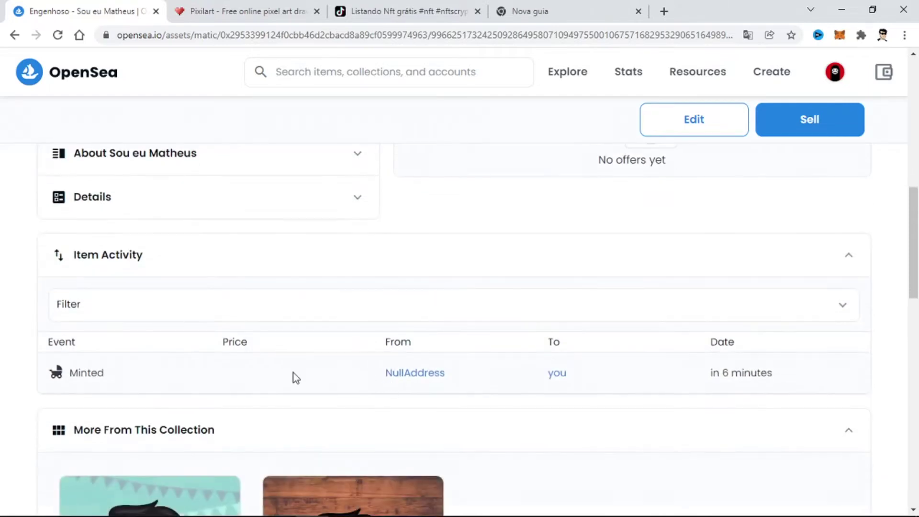
Step: Start a sale listing for the Engenhoso item and set its price to 0.005 ETH
{"action": "scroll", "coordinate": [294, 375], "scroll_direction": "down", "scroll_amount": 3}
{"action": "scroll", "coordinate": [300, 369], "scroll_direction": "up", "scroll_amount": 1}
{"action": "scroll", "coordinate": [300, 369], "scroll_direction": "up", "scroll_amount": 3}
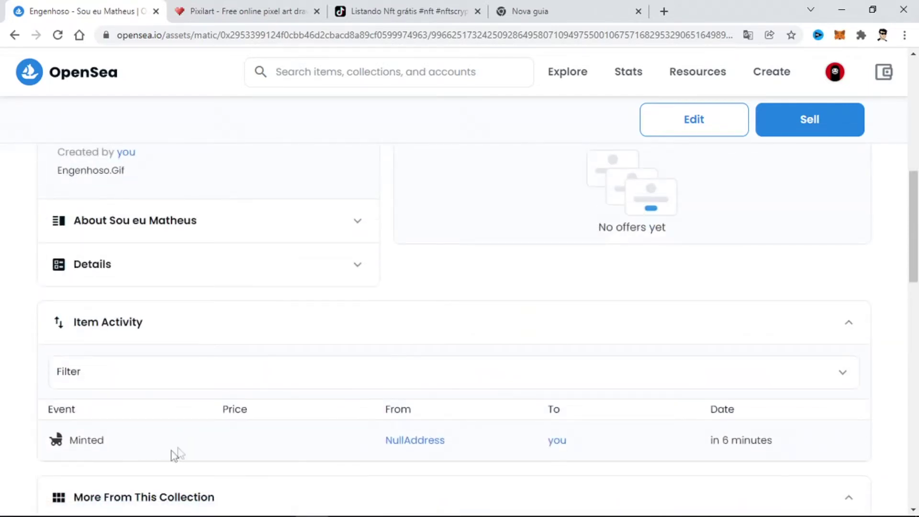
{"action": "scroll", "coordinate": [421, 406], "scroll_direction": "up", "scroll_amount": 8}
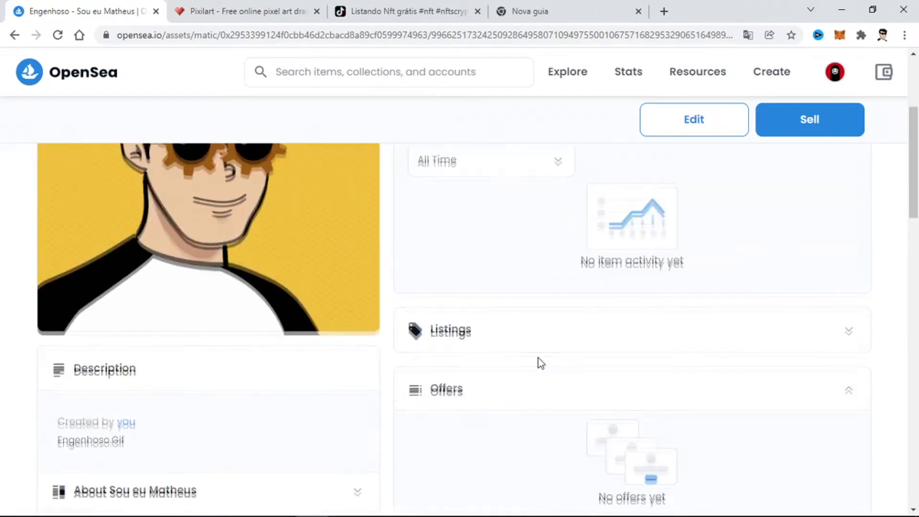
{"action": "left_click", "coordinate": [810, 123]}
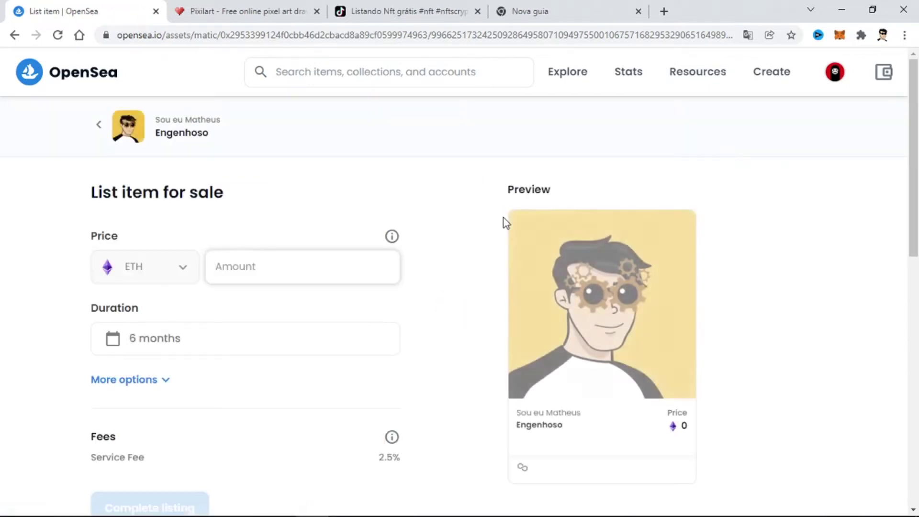
{"action": "scroll", "coordinate": [412, 242], "scroll_direction": "down", "scroll_amount": 2}
{"action": "left_click", "coordinate": [276, 205]}
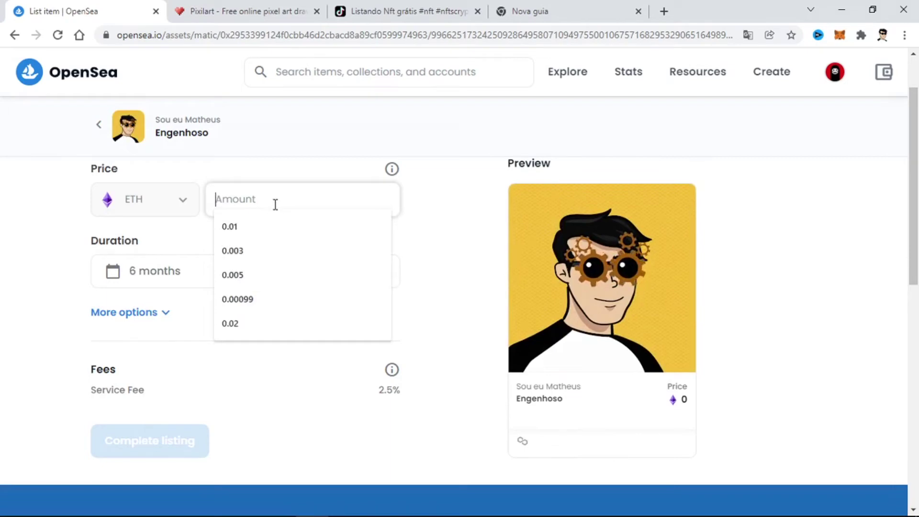
{"action": "left_click", "coordinate": [271, 253]}
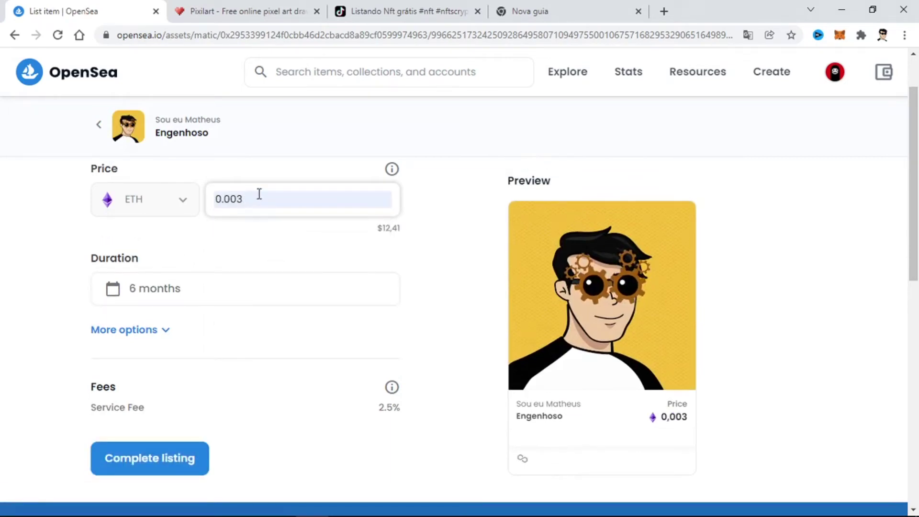
{"action": "key", "text": "BackSpace"}
{"action": "type", "text": "5"}
{"action": "scroll", "coordinate": [415, 301], "scroll_direction": "up", "scroll_amount": 1}
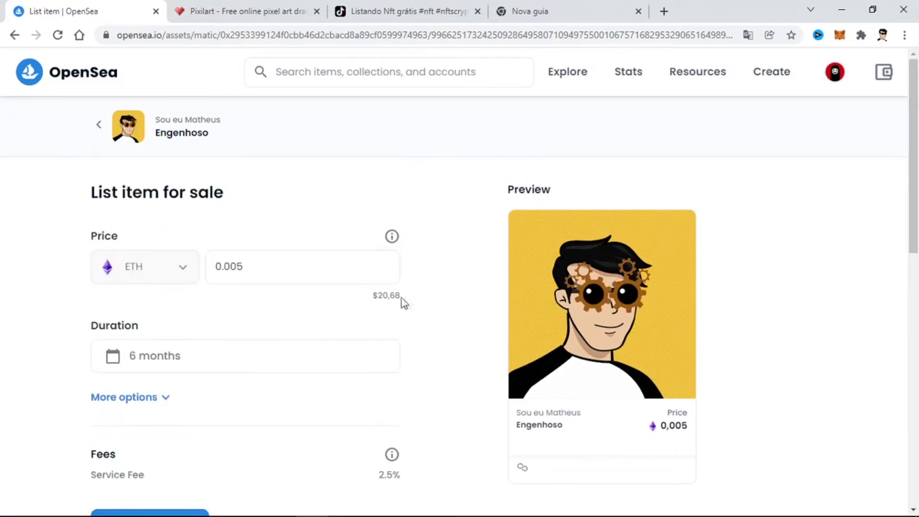
Step: Examine the listing form's fees section, including the service fee percentage and the explanation of when it is deducted
{"action": "scroll", "coordinate": [416, 301], "scroll_direction": "down", "scroll_amount": 2}
{"action": "scroll", "coordinate": [243, 302], "scroll_direction": "up", "scroll_amount": 1}
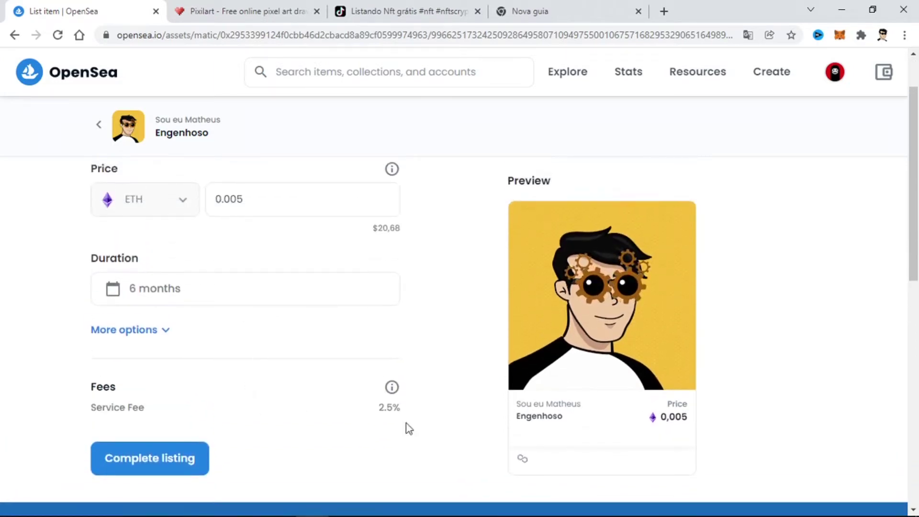
{"action": "scroll", "coordinate": [400, 423], "scroll_direction": "down", "scroll_amount": 1}
{"action": "mouse_move", "coordinate": [392, 331]}
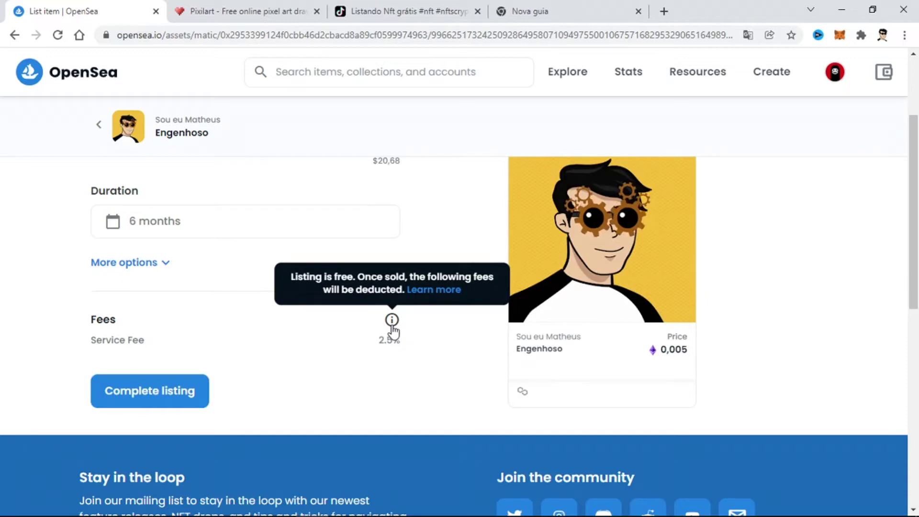
{"action": "left_click_drag", "start_coordinate": [370, 340], "coordinate": [412, 344]}
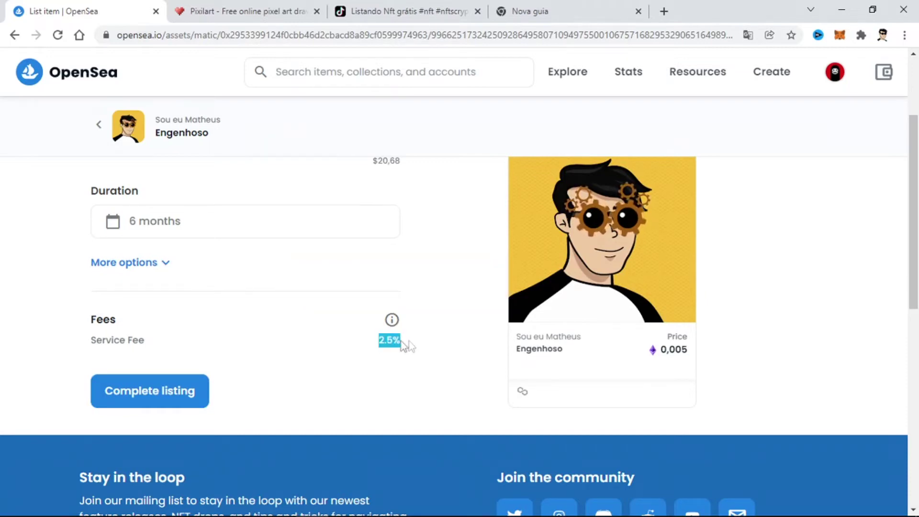
{"action": "left_click", "coordinate": [376, 341]}
{"action": "scroll", "coordinate": [347, 377], "scroll_direction": "up", "scroll_amount": 3}
{"action": "scroll", "coordinate": [323, 404], "scroll_direction": "down", "scroll_amount": 1}
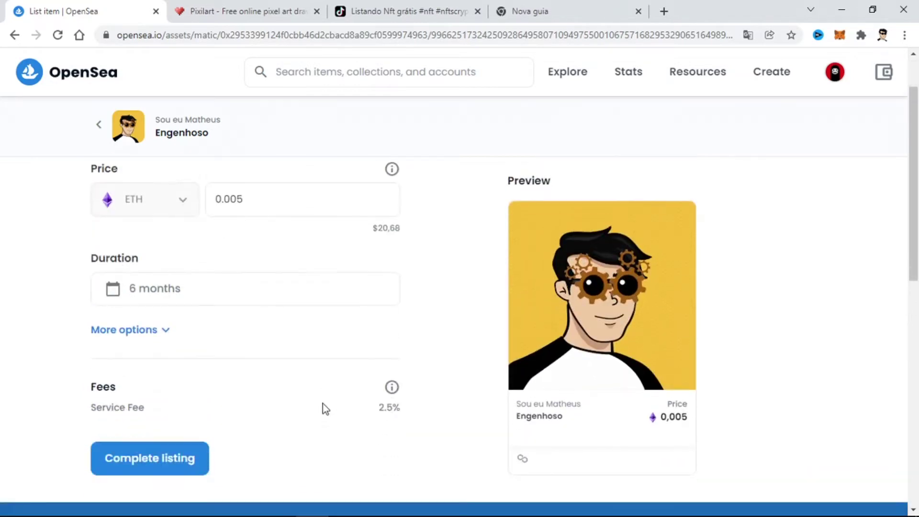
{"action": "scroll", "coordinate": [323, 403], "scroll_direction": "down", "scroll_amount": 5}
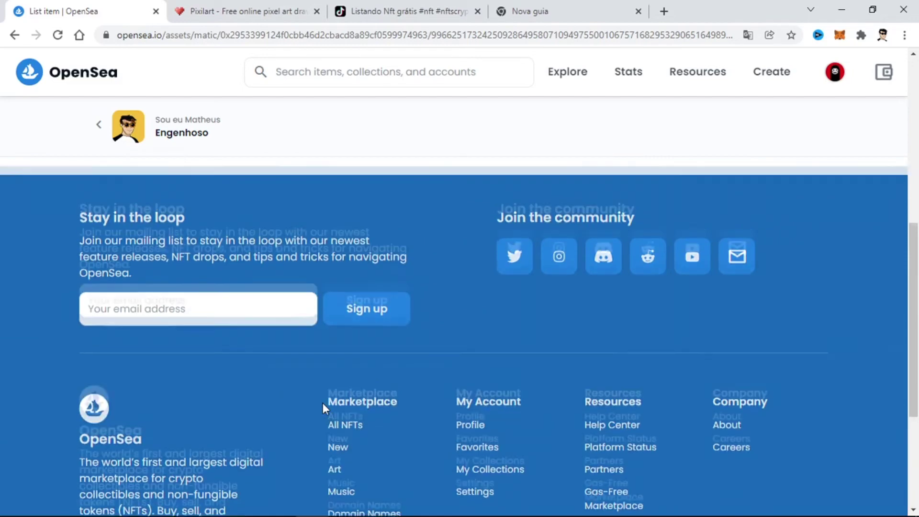
{"action": "scroll", "coordinate": [322, 405], "scroll_direction": "up", "scroll_amount": 8}
{"action": "scroll", "coordinate": [271, 324], "scroll_direction": "down", "scroll_amount": 3}
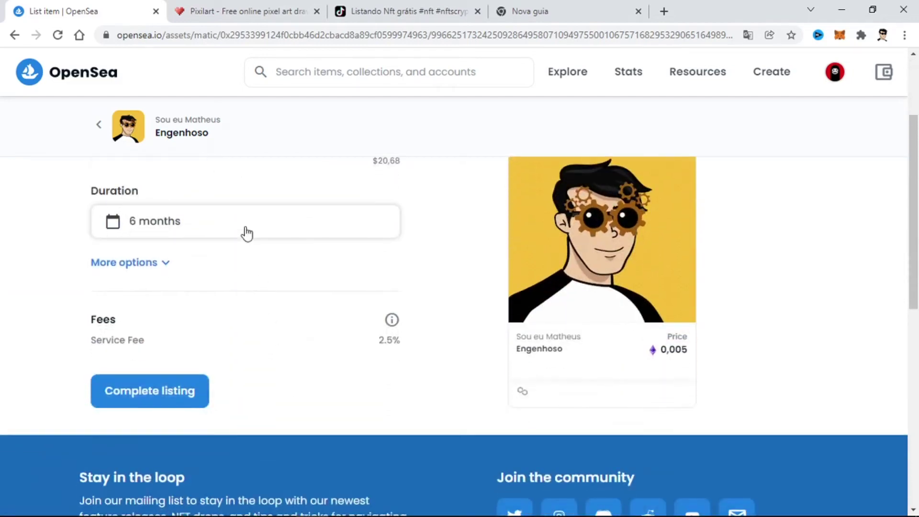
Step: Look through the listing's duration choices and its start and end dates, keeping the 6-month range
{"action": "left_click", "coordinate": [244, 232]}
{"action": "left_click", "coordinate": [439, 306]}
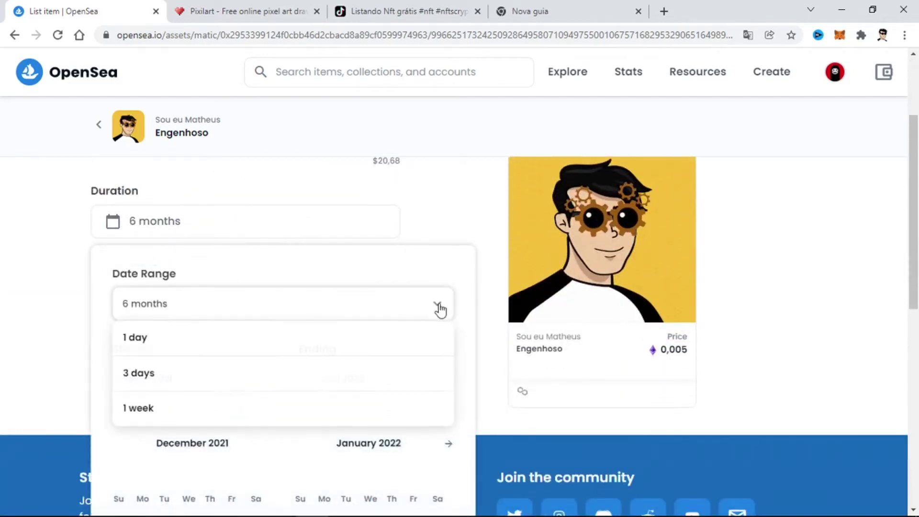
{"action": "left_click", "coordinate": [465, 299]}
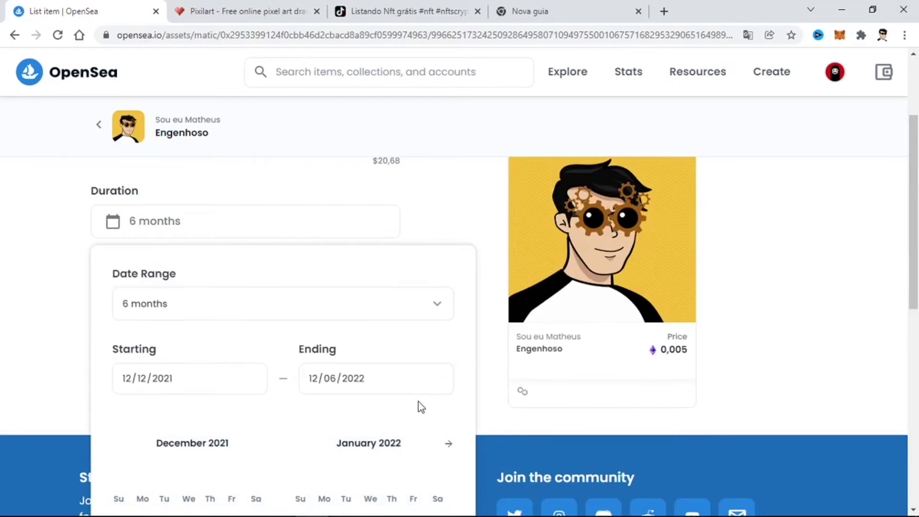
{"action": "scroll", "coordinate": [582, 386], "scroll_direction": "down", "scroll_amount": 2}
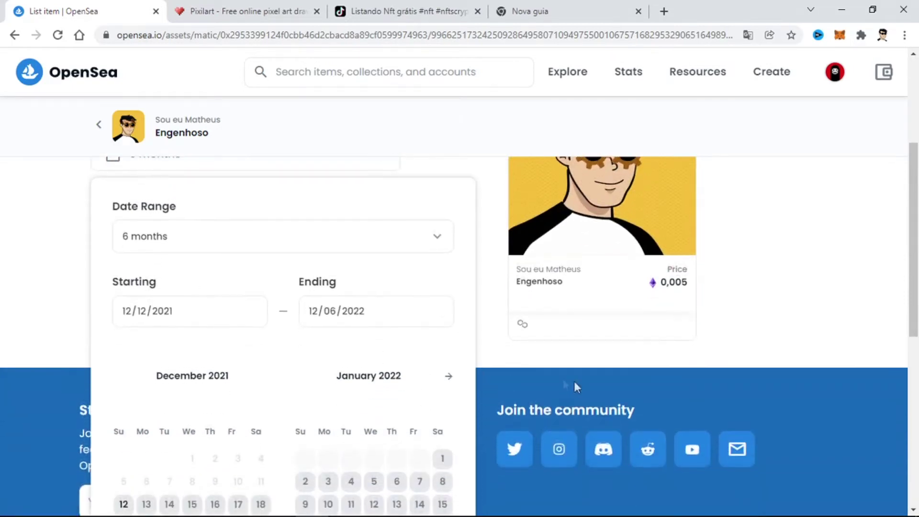
{"action": "left_click", "coordinate": [528, 352]}
{"action": "scroll", "coordinate": [337, 369], "scroll_direction": "up", "scroll_amount": 5}
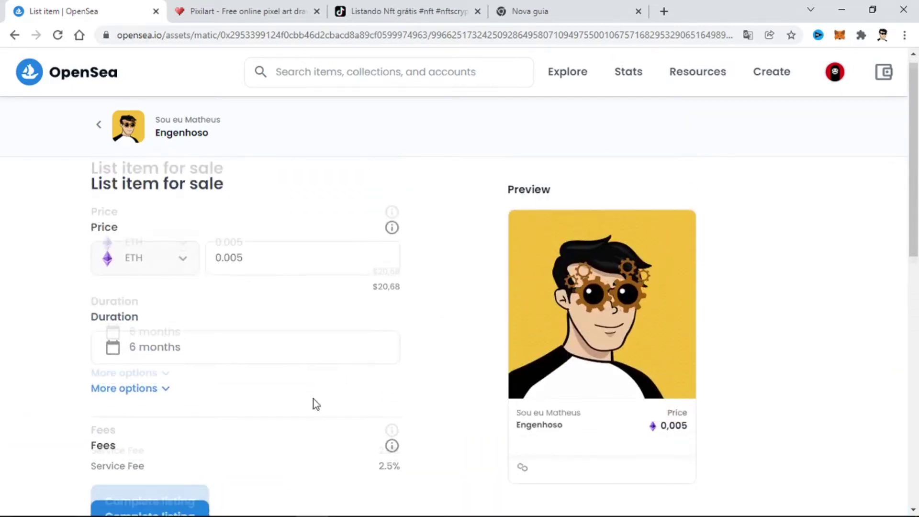
Step: Complete the Engenhoso listing and sign its message request with the MetaMask wallet
{"action": "scroll", "coordinate": [315, 400], "scroll_direction": "down", "scroll_amount": 3}
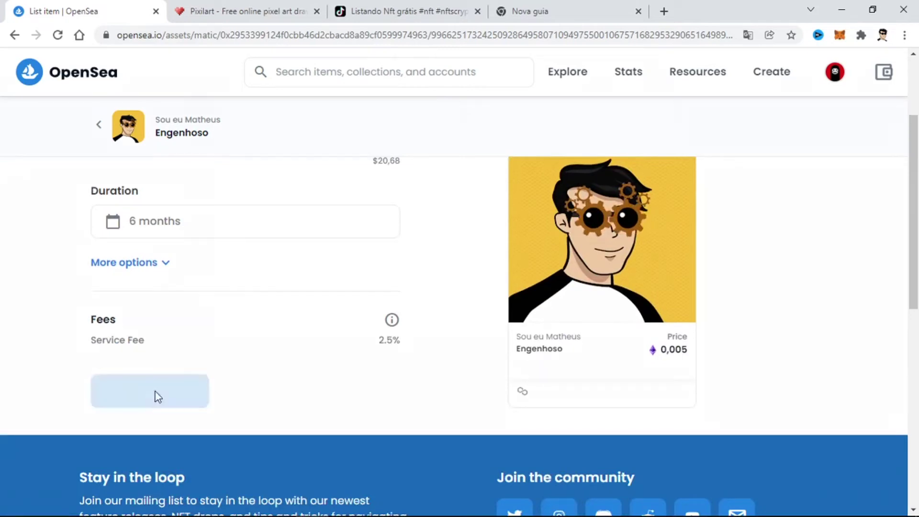
{"action": "left_click", "coordinate": [155, 392]}
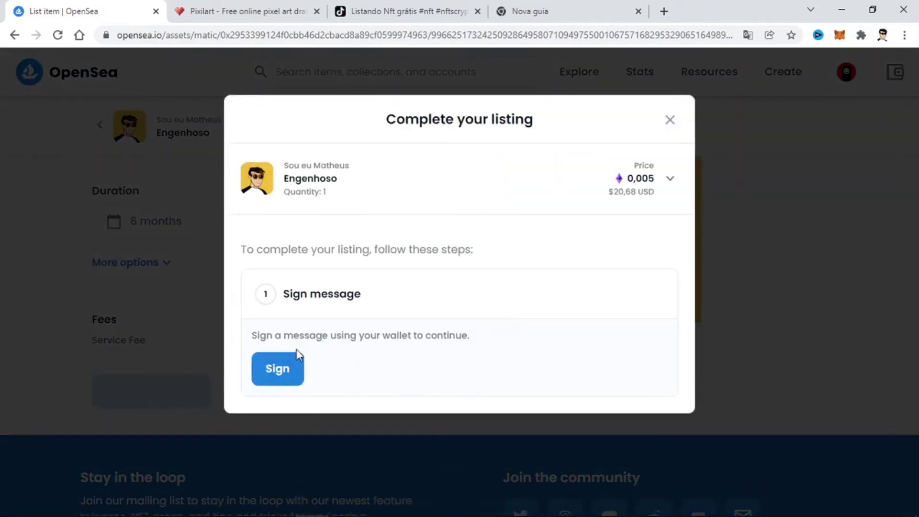
{"action": "left_click", "coordinate": [277, 371]}
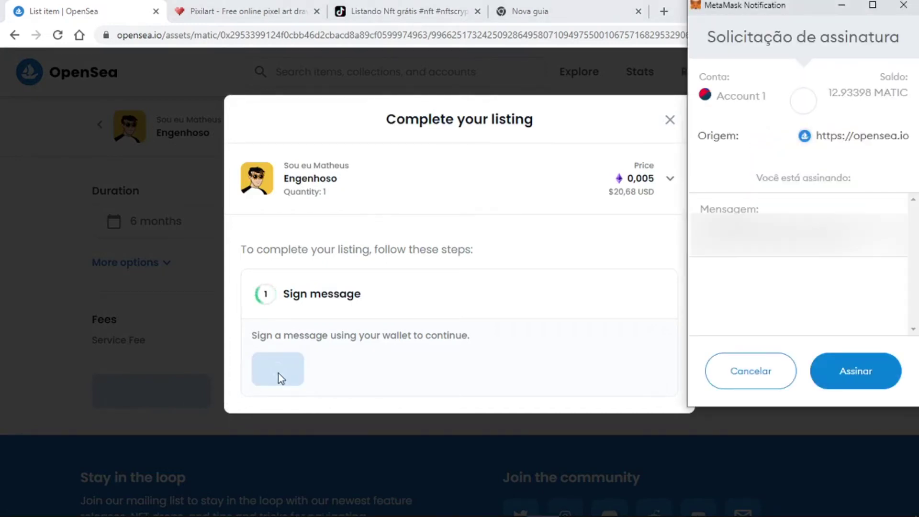
{"action": "left_click", "coordinate": [856, 372]}
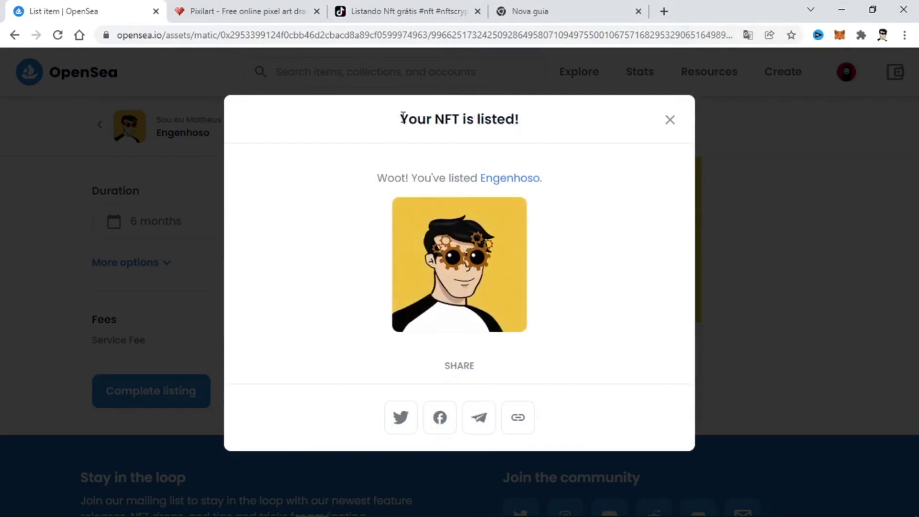
{"action": "left_click_drag", "start_coordinate": [379, 177], "coordinate": [580, 181]}
{"action": "left_click", "coordinate": [610, 234]}
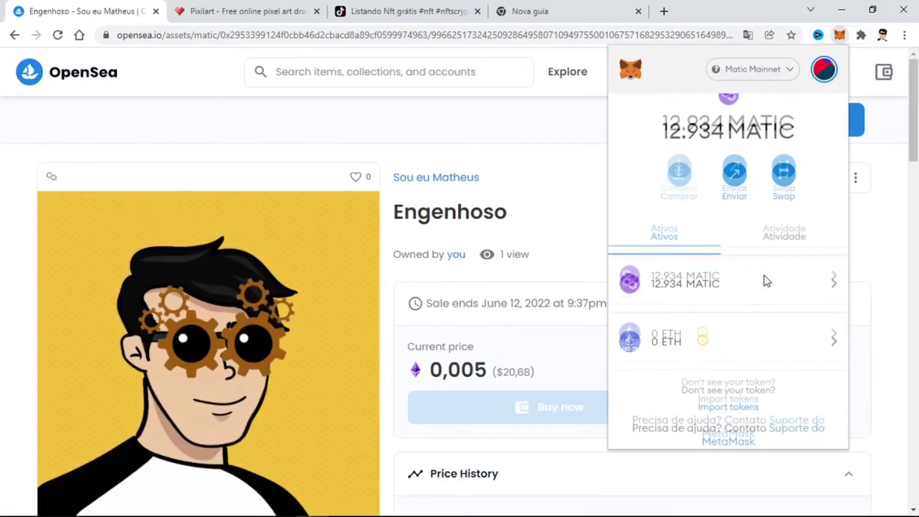
Step: Review the account options and the asset balances in the MetaMask wallet
{"action": "scroll", "coordinate": [766, 280], "scroll_direction": "up", "scroll_amount": 2}
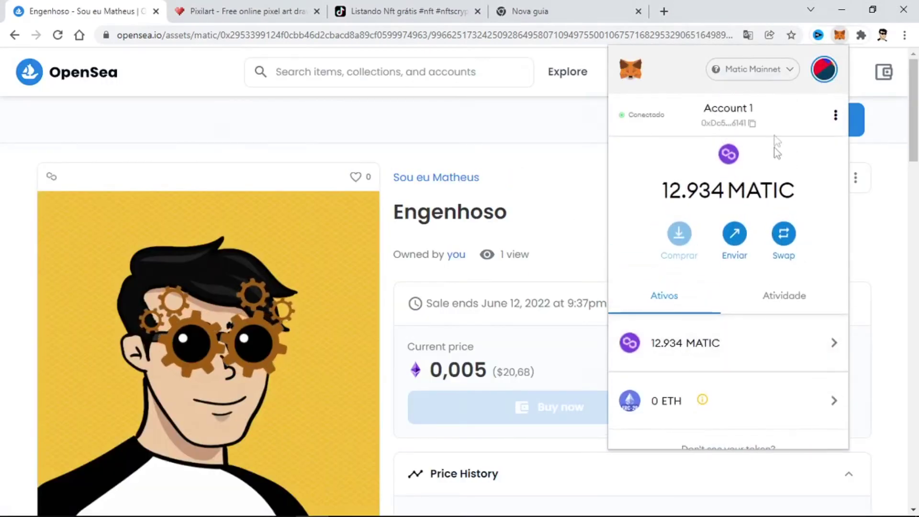
{"action": "left_click", "coordinate": [835, 117]}
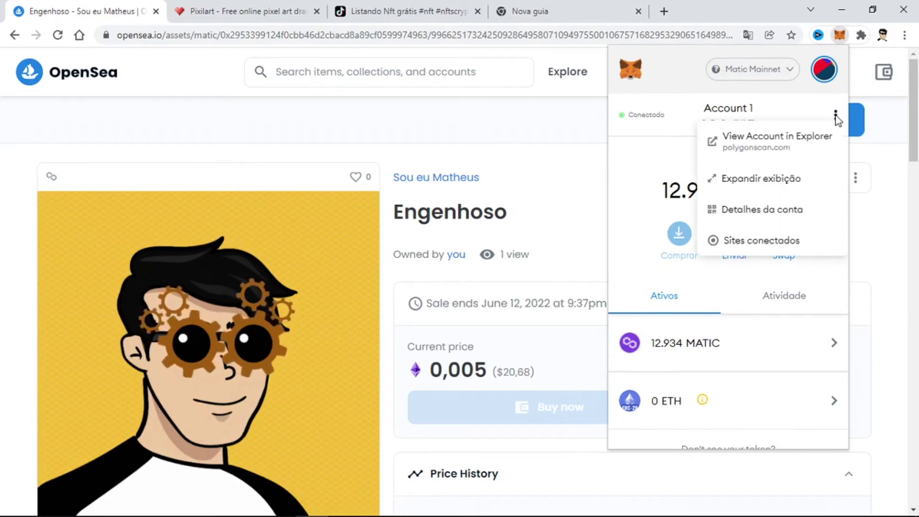
{"action": "left_click", "coordinate": [836, 117]}
{"action": "scroll", "coordinate": [785, 273], "scroll_direction": "down", "scroll_amount": 2}
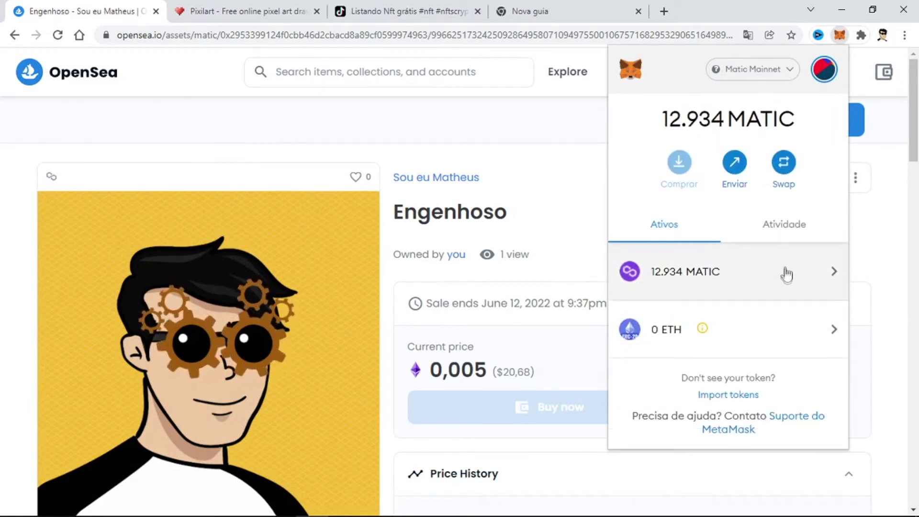
{"action": "scroll", "coordinate": [774, 260], "scroll_direction": "up", "scroll_amount": 2}
{"action": "scroll", "coordinate": [777, 260], "scroll_direction": "down", "scroll_amount": 2}
{"action": "scroll", "coordinate": [760, 192], "scroll_direction": "up", "scroll_amount": 2}
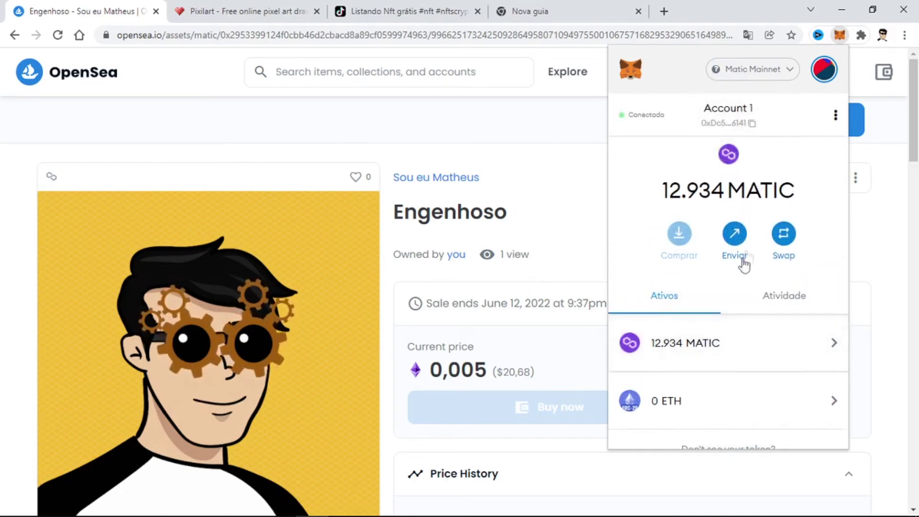
{"action": "scroll", "coordinate": [753, 394], "scroll_direction": "down", "scroll_amount": 3}
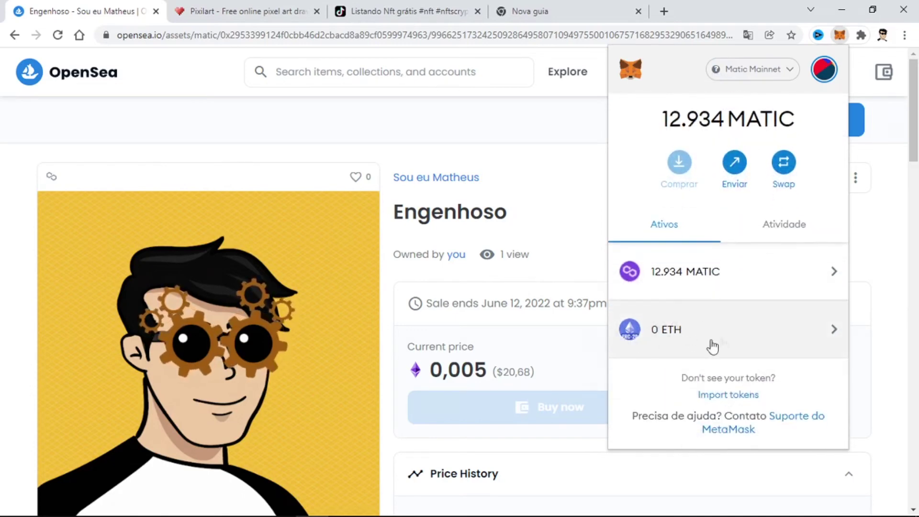
Step: Open the details of the wallet's ETH asset
{"action": "left_click_drag", "start_coordinate": [677, 324], "coordinate": [698, 332]}
{"action": "left_click", "coordinate": [642, 341]}
{"action": "left_click_drag", "start_coordinate": [642, 341], "coordinate": [700, 340]}
{"action": "left_click", "coordinate": [642, 339]}
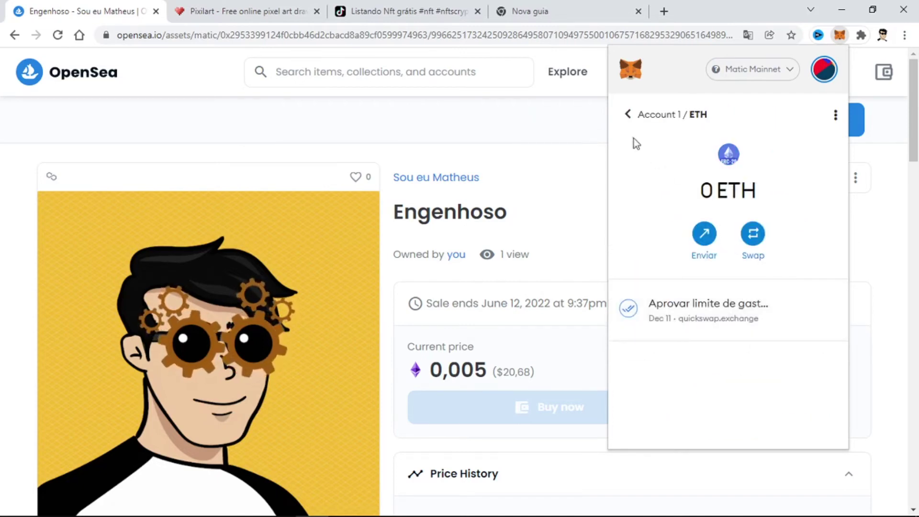
Step: Try to set up a wallet swap from ETH to MATIC with a 2% slippage tolerance
{"action": "left_click", "coordinate": [754, 235]}
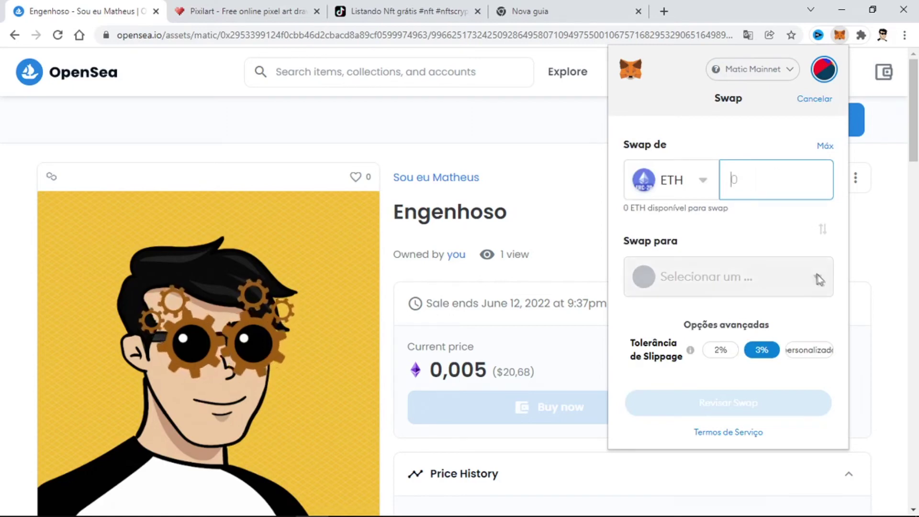
{"action": "left_click", "coordinate": [738, 277]}
{"action": "left_click", "coordinate": [711, 322]}
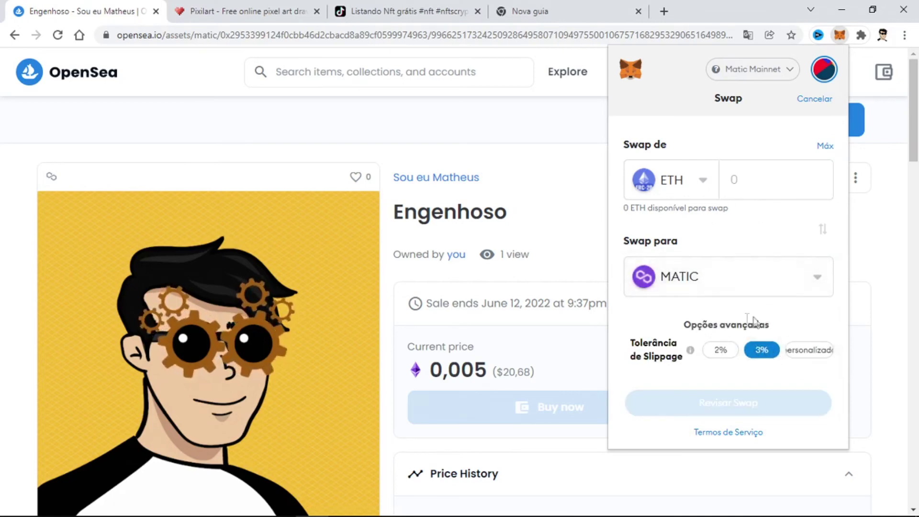
{"action": "left_click", "coordinate": [727, 354]}
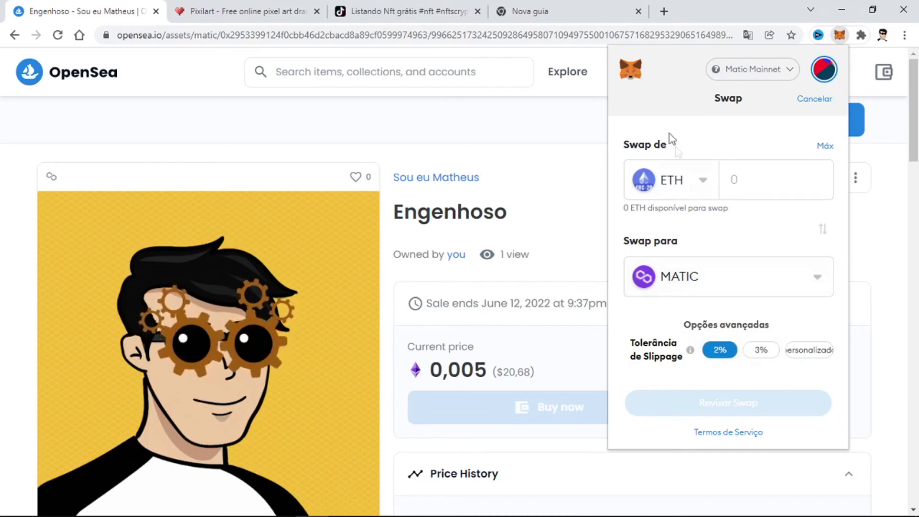
{"action": "left_click", "coordinate": [809, 106]}
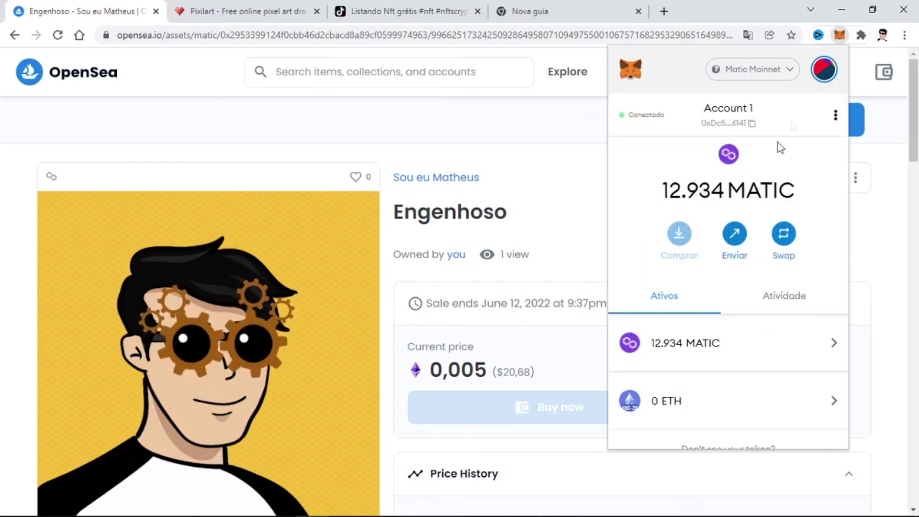
Step: Close the wallet and open the collection page that the Engenhoso item belongs to
{"action": "scroll", "coordinate": [738, 297], "scroll_direction": "down", "scroll_amount": 2}
{"action": "scroll", "coordinate": [732, 293], "scroll_direction": "up", "scroll_amount": 2}
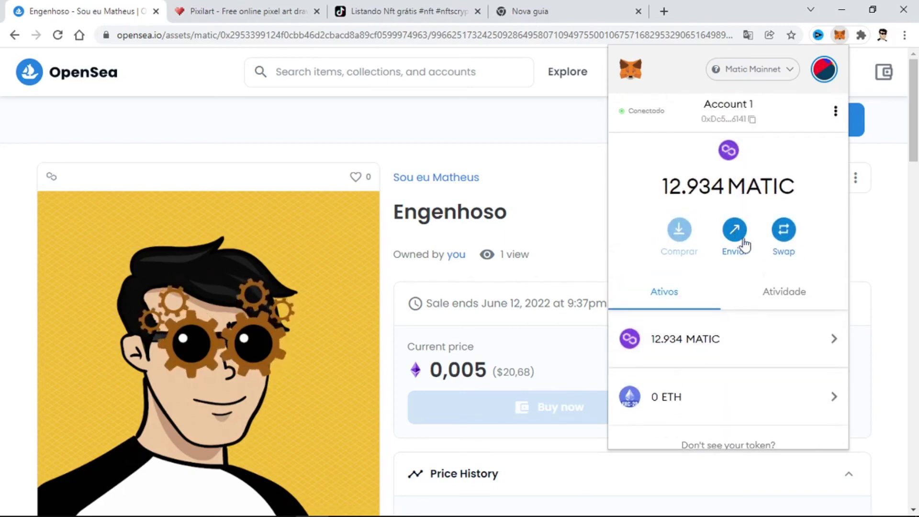
{"action": "scroll", "coordinate": [763, 287], "scroll_direction": "down", "scroll_amount": 2}
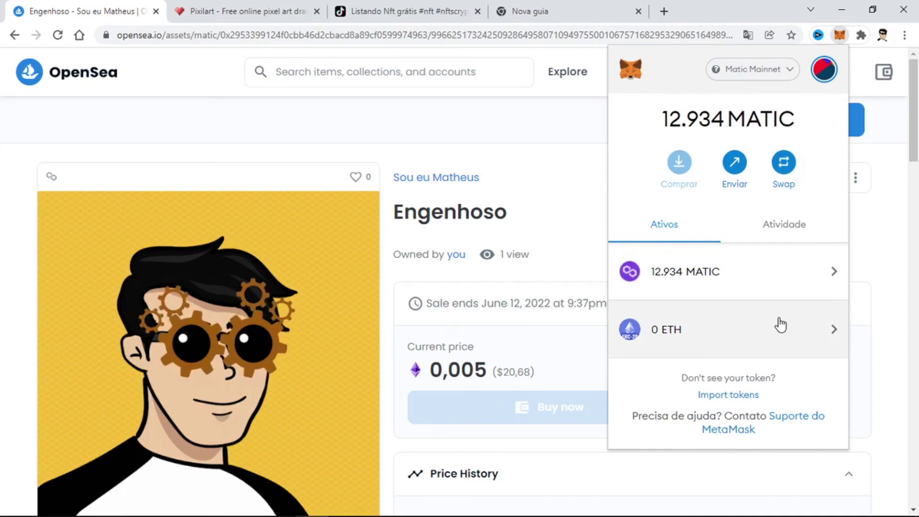
{"action": "scroll", "coordinate": [781, 326], "scroll_direction": "up", "scroll_amount": 2}
{"action": "left_click", "coordinate": [581, 173]}
{"action": "scroll", "coordinate": [575, 210], "scroll_direction": "down", "scroll_amount": 3}
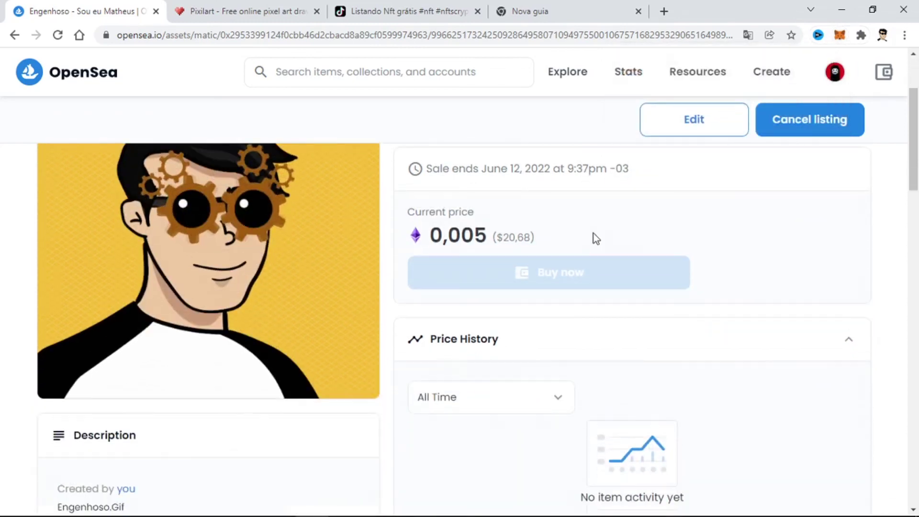
{"action": "scroll", "coordinate": [599, 261], "scroll_direction": "up", "scroll_amount": 3}
{"action": "mouse_move", "coordinate": [835, 71]}
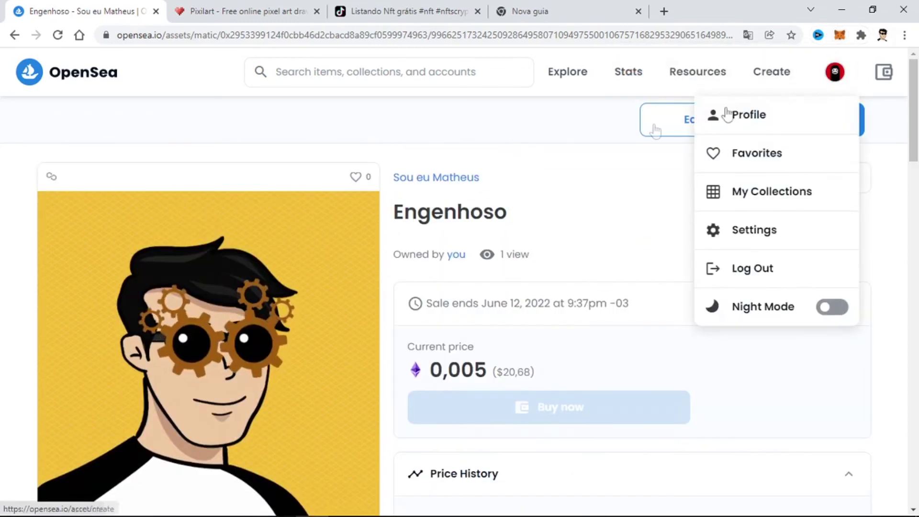
{"action": "left_click", "coordinate": [463, 180]}
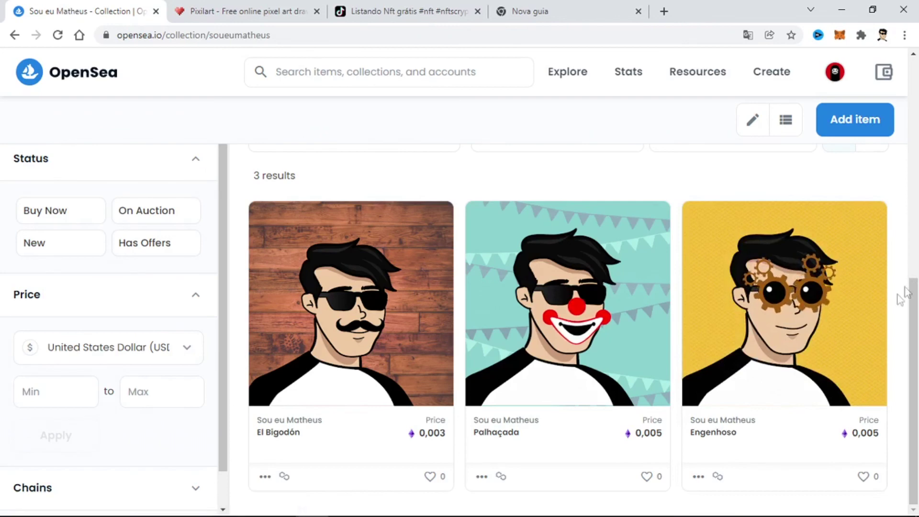